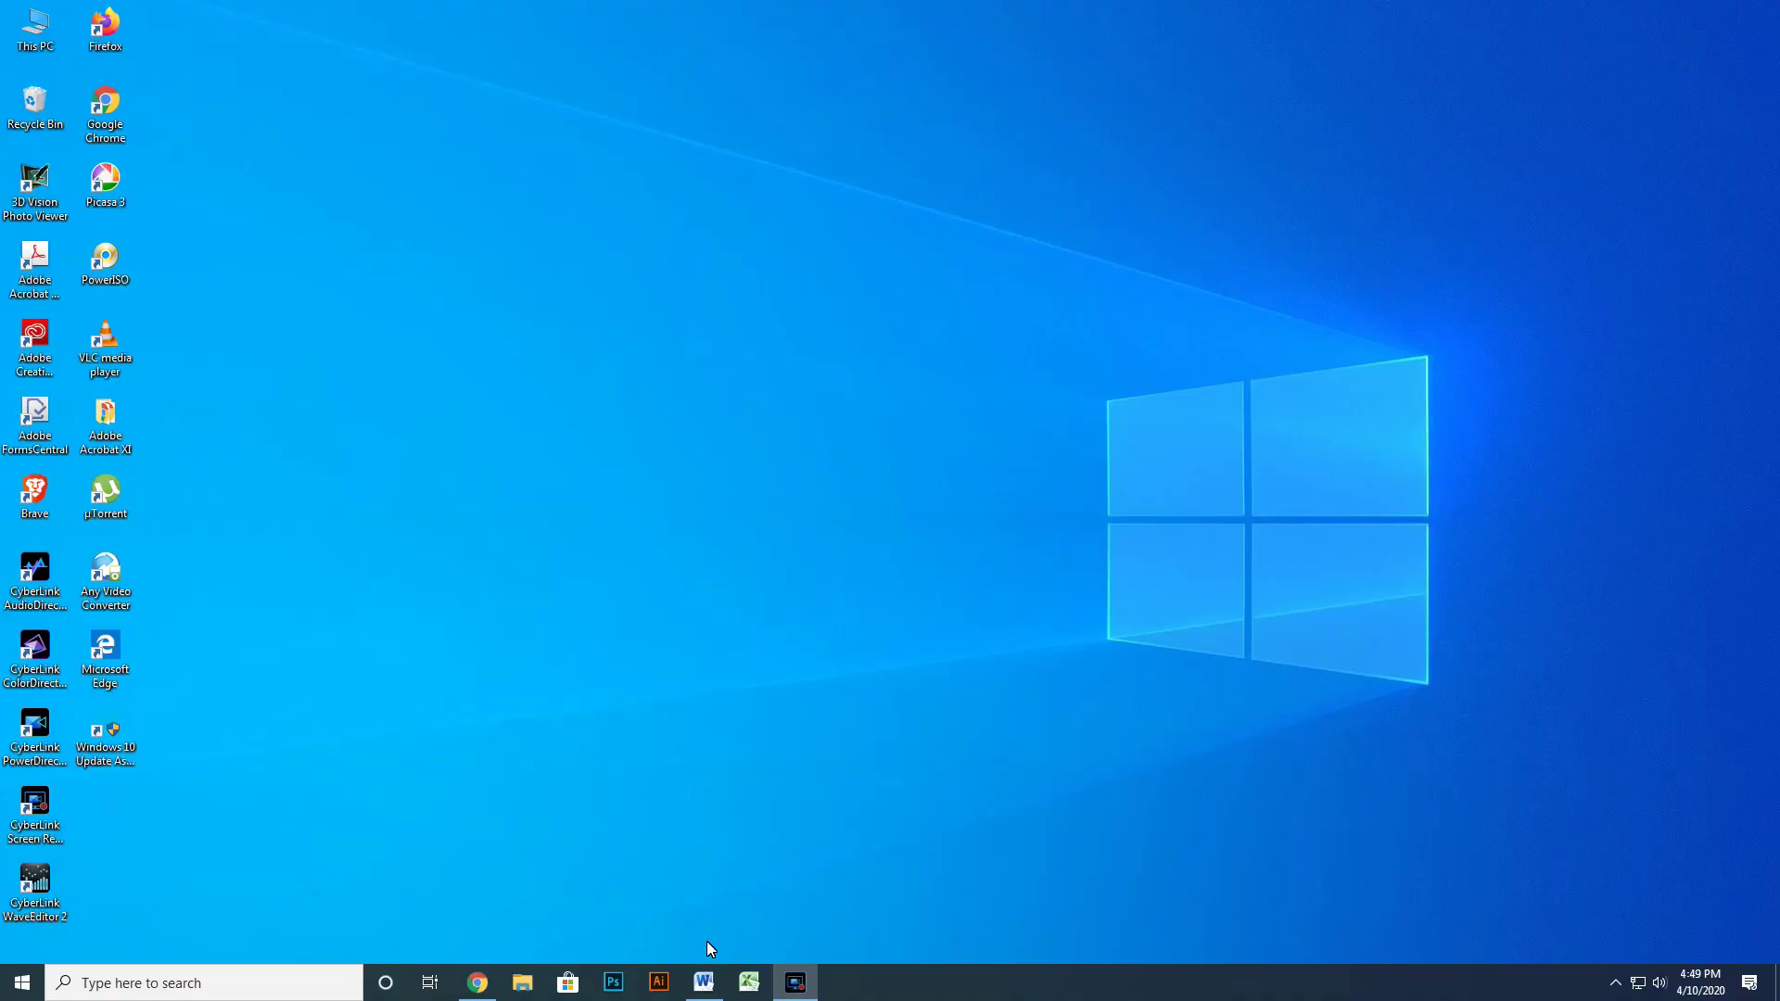
- Launch Word 2010 from the taskbar to get a blank Document1
{"action": "left_click", "coordinate": [704, 981]}
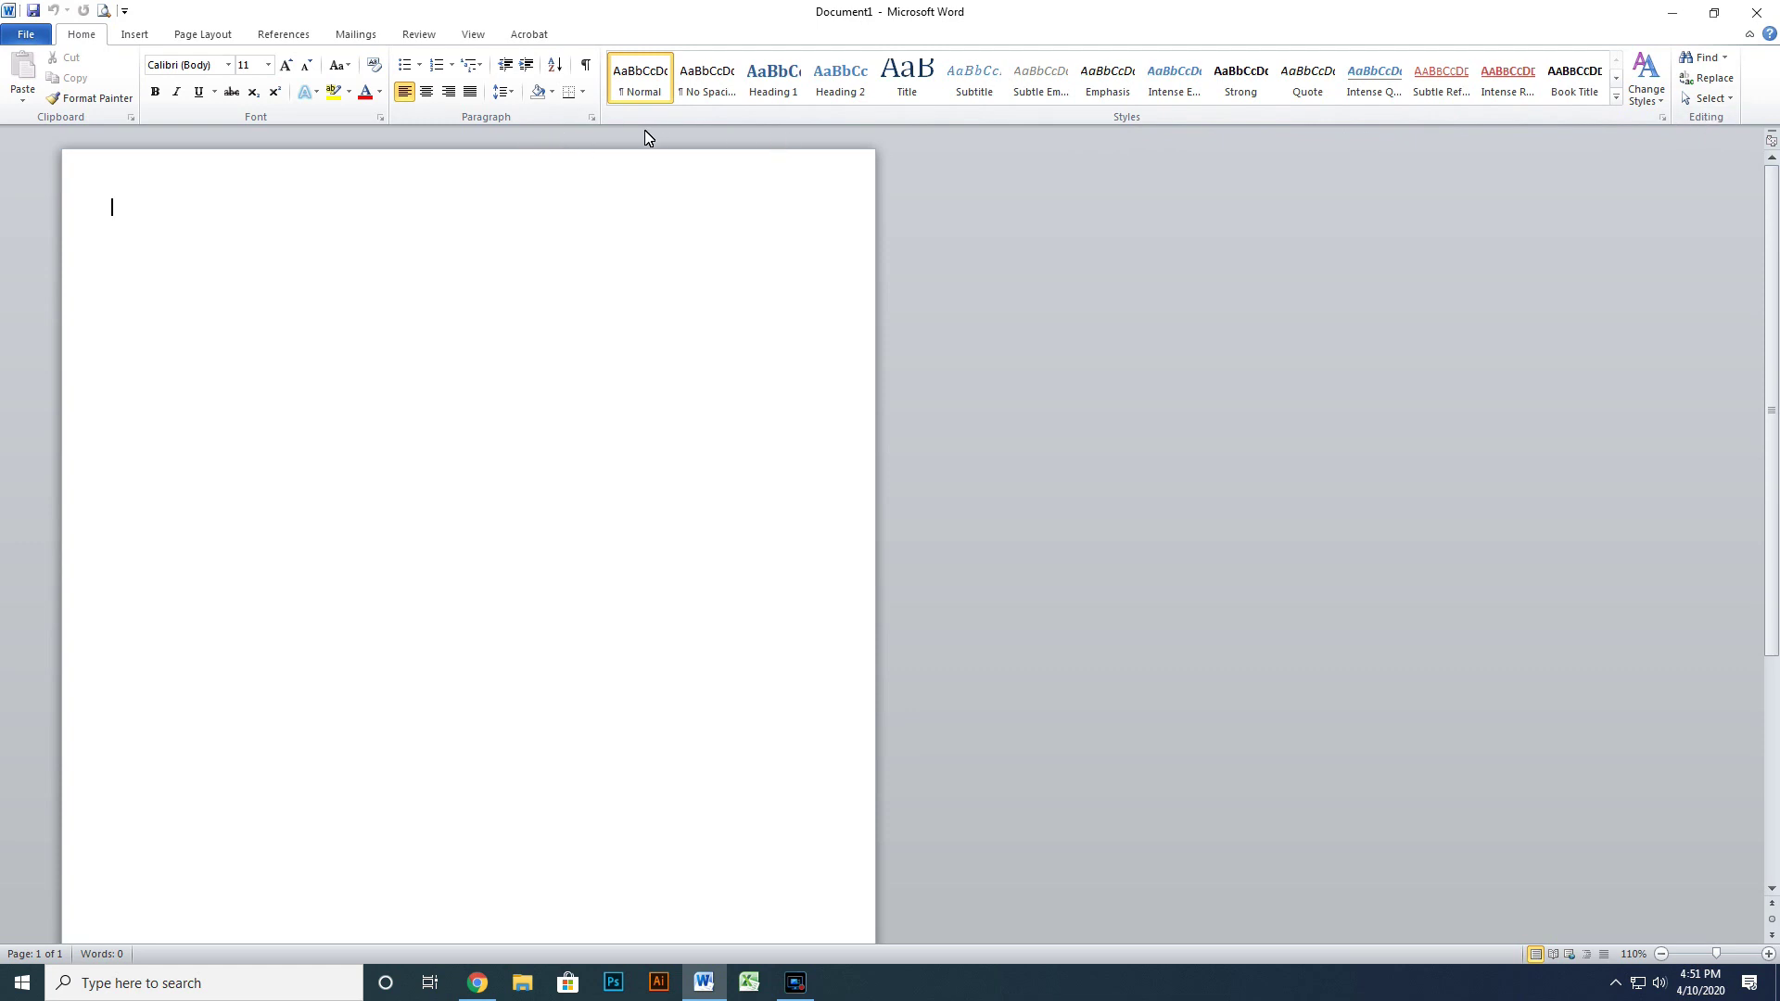
{"action": "mouse_move", "coordinate": [230, 65]}
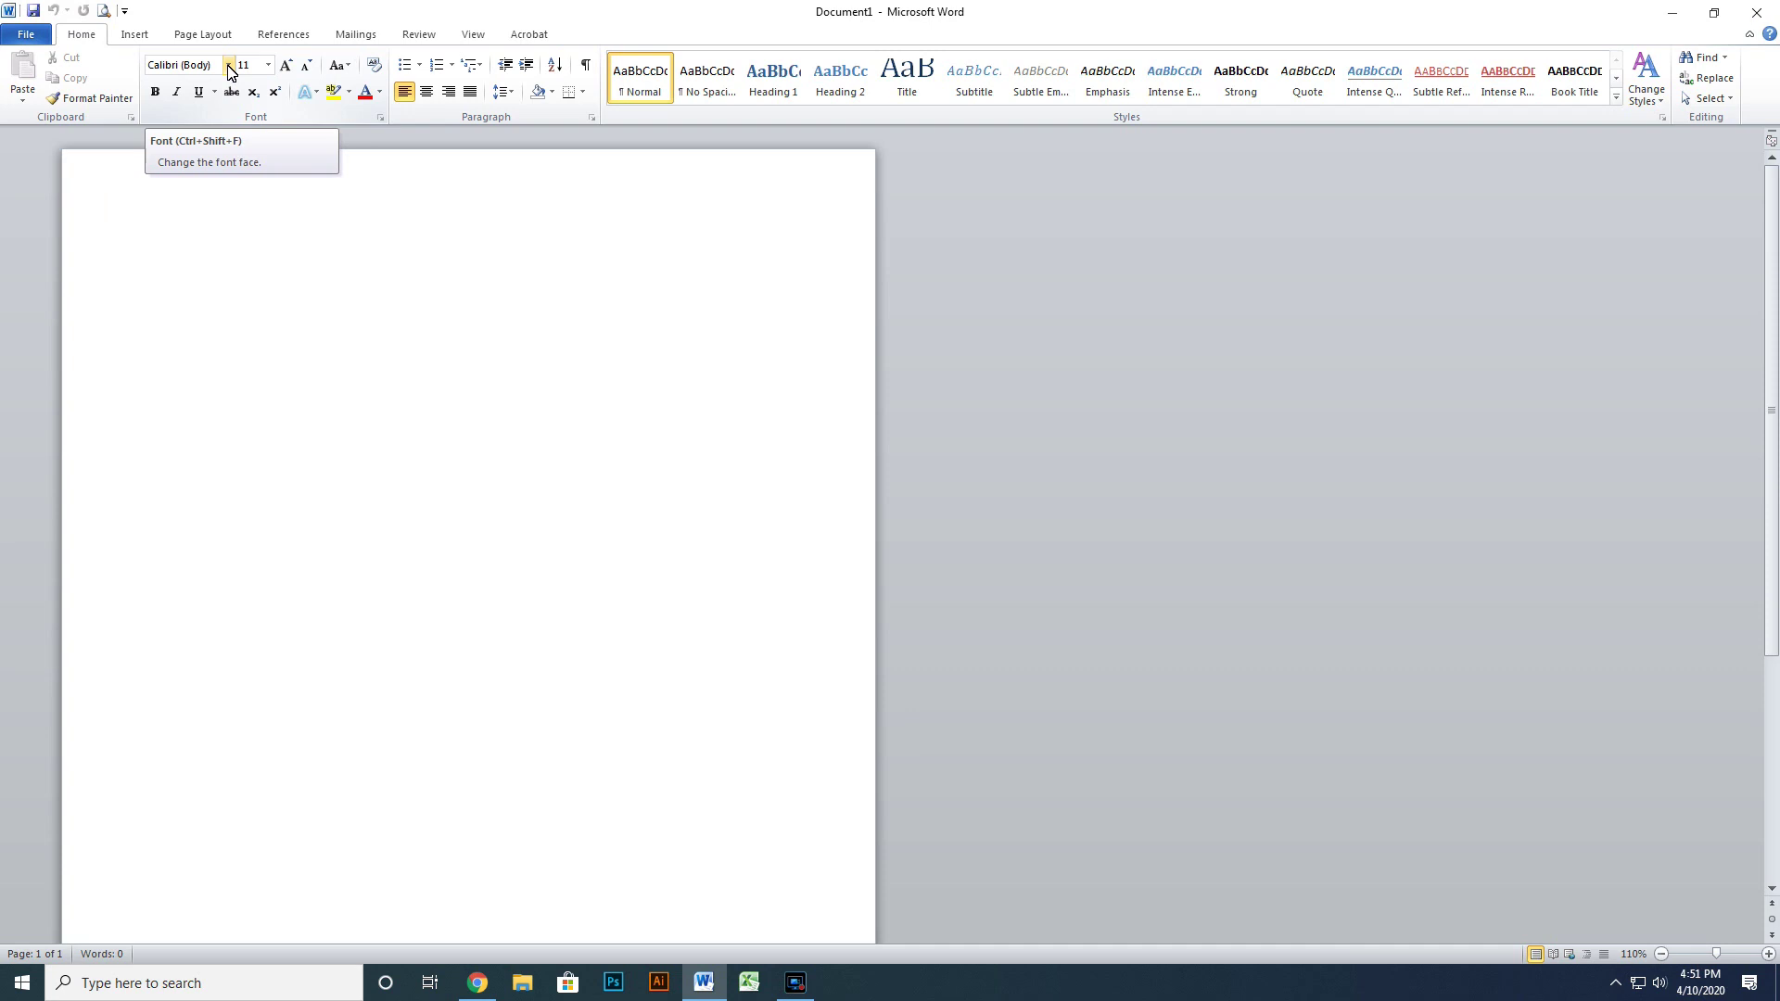
{"action": "left_click", "coordinate": [229, 65]}
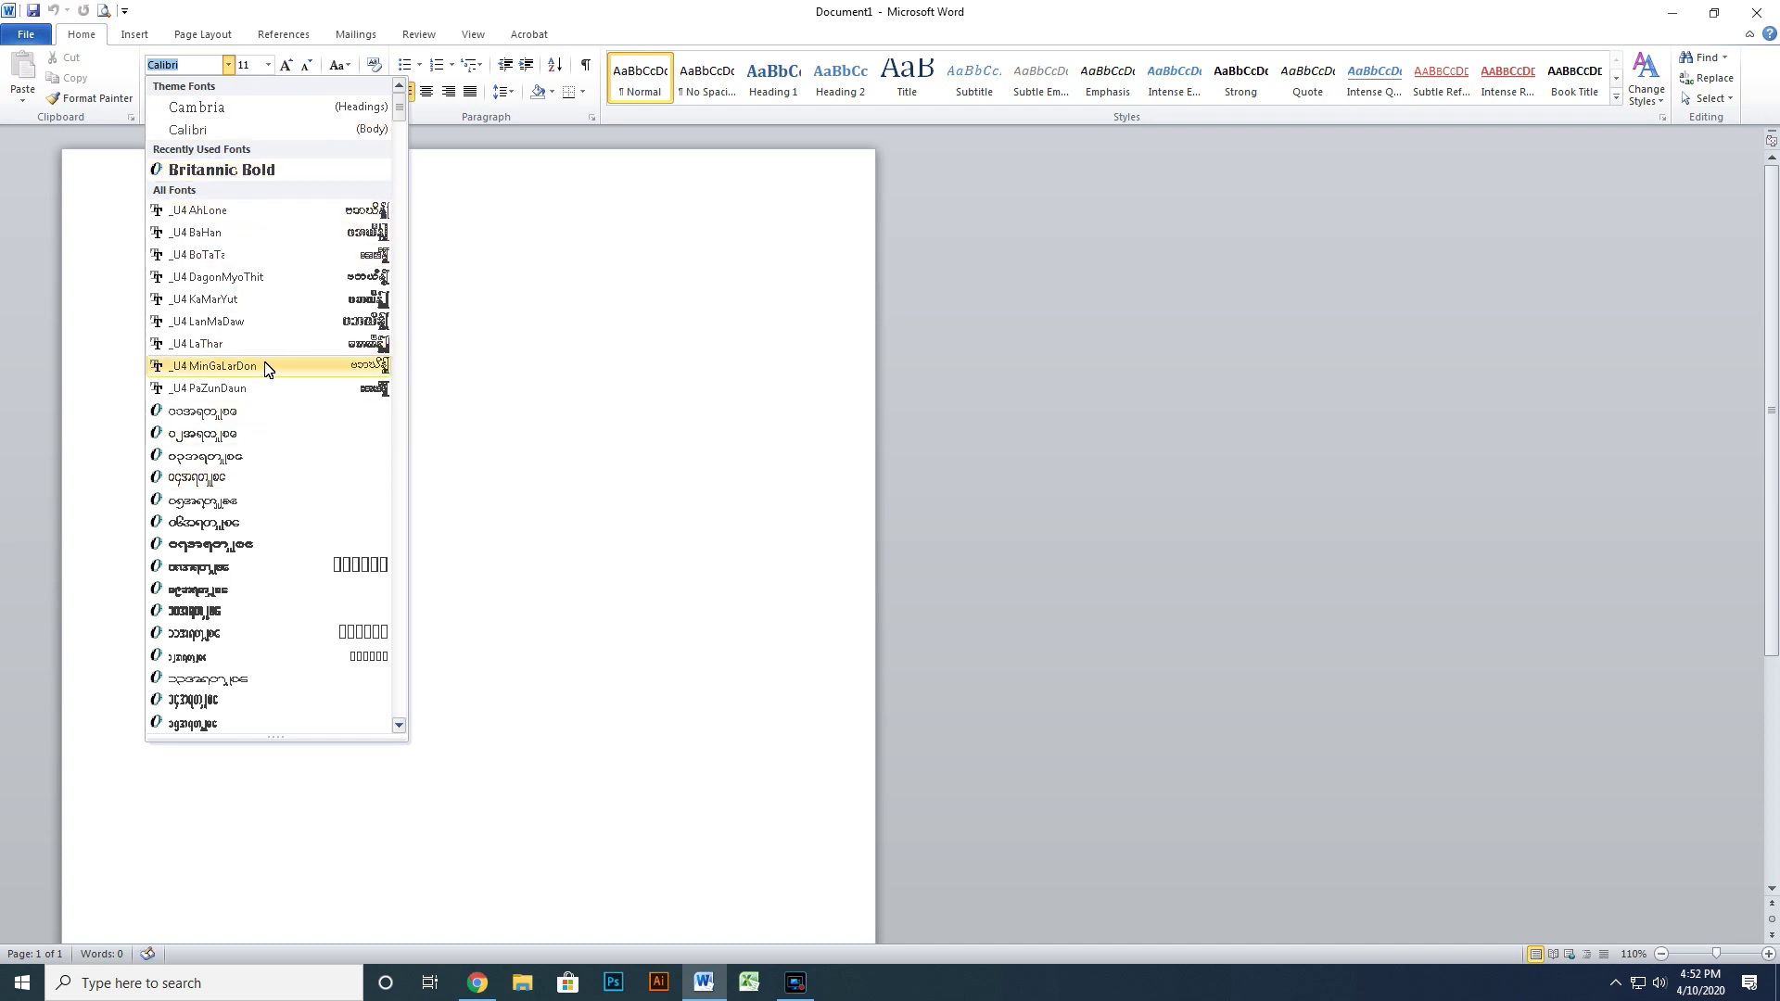
{"action": "scroll", "coordinate": [266, 250], "scroll_direction": "down", "scroll_amount": 5}
{"action": "scroll", "coordinate": [267, 250], "scroll_direction": "down", "scroll_amount": 5}
{"action": "scroll", "coordinate": [269, 252], "scroll_direction": "down", "scroll_amount": 5}
{"action": "scroll", "coordinate": [273, 255], "scroll_direction": "down", "scroll_amount": 5}
{"action": "scroll", "coordinate": [279, 257], "scroll_direction": "down", "scroll_amount": 5}
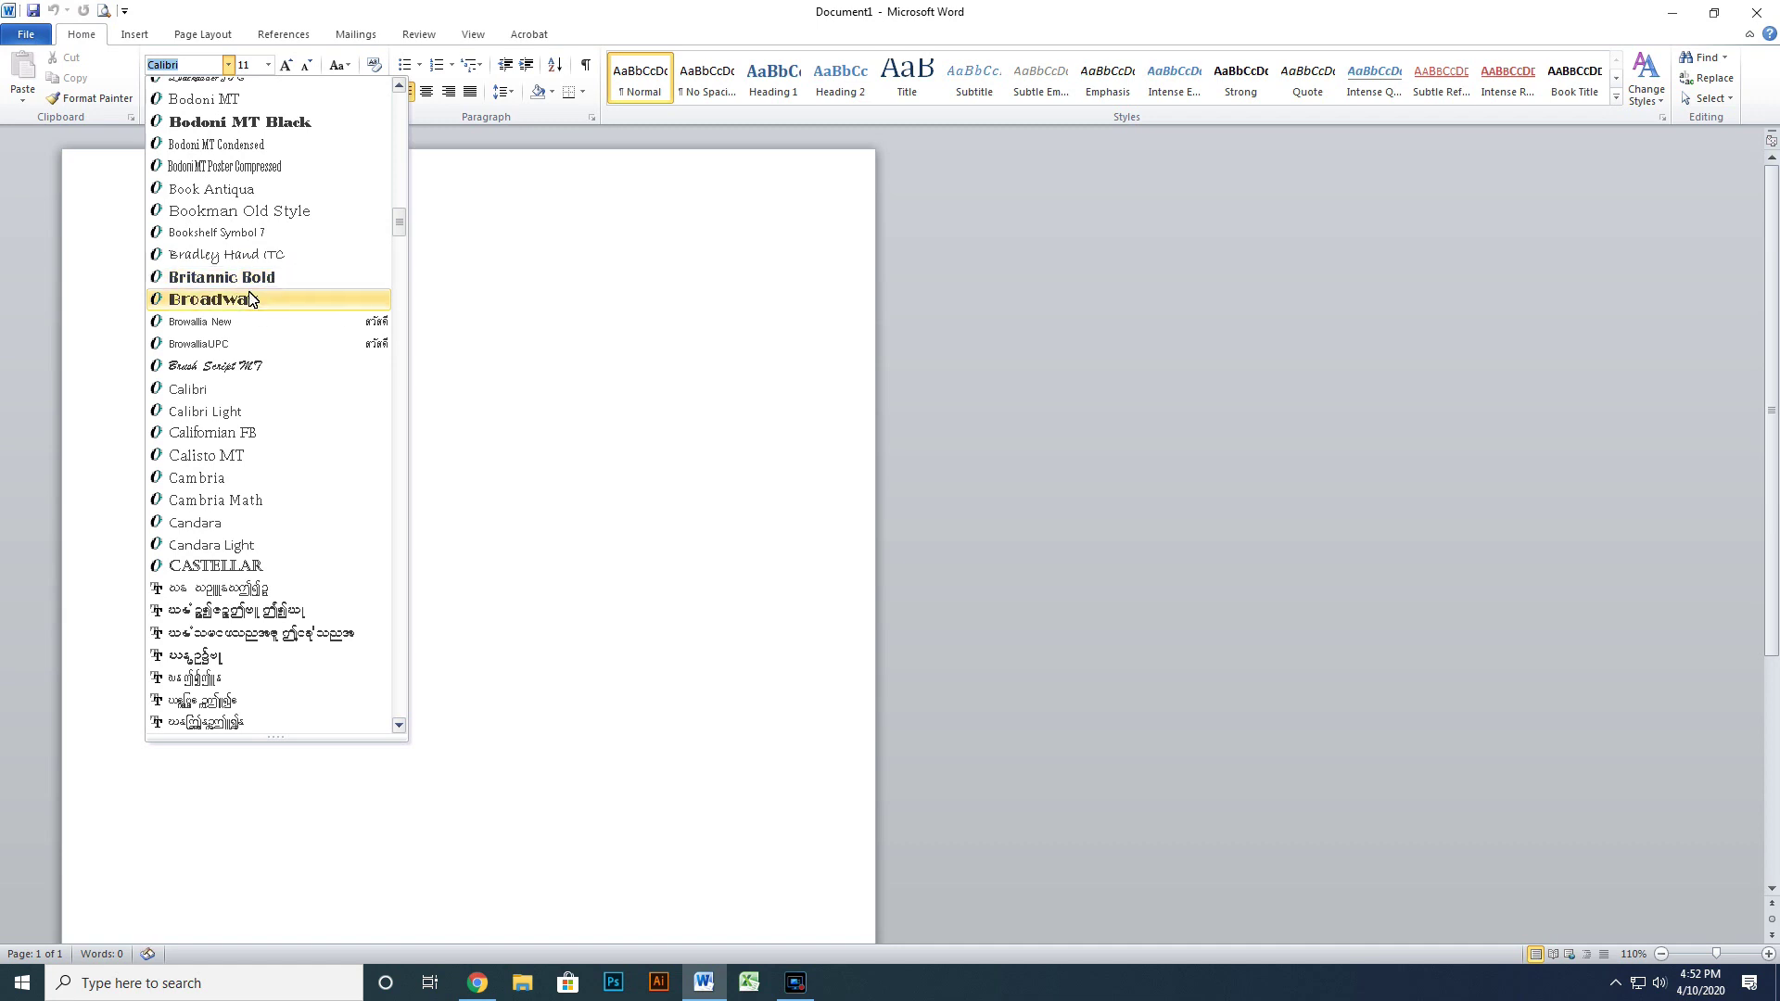
{"action": "left_click", "coordinate": [229, 68]}
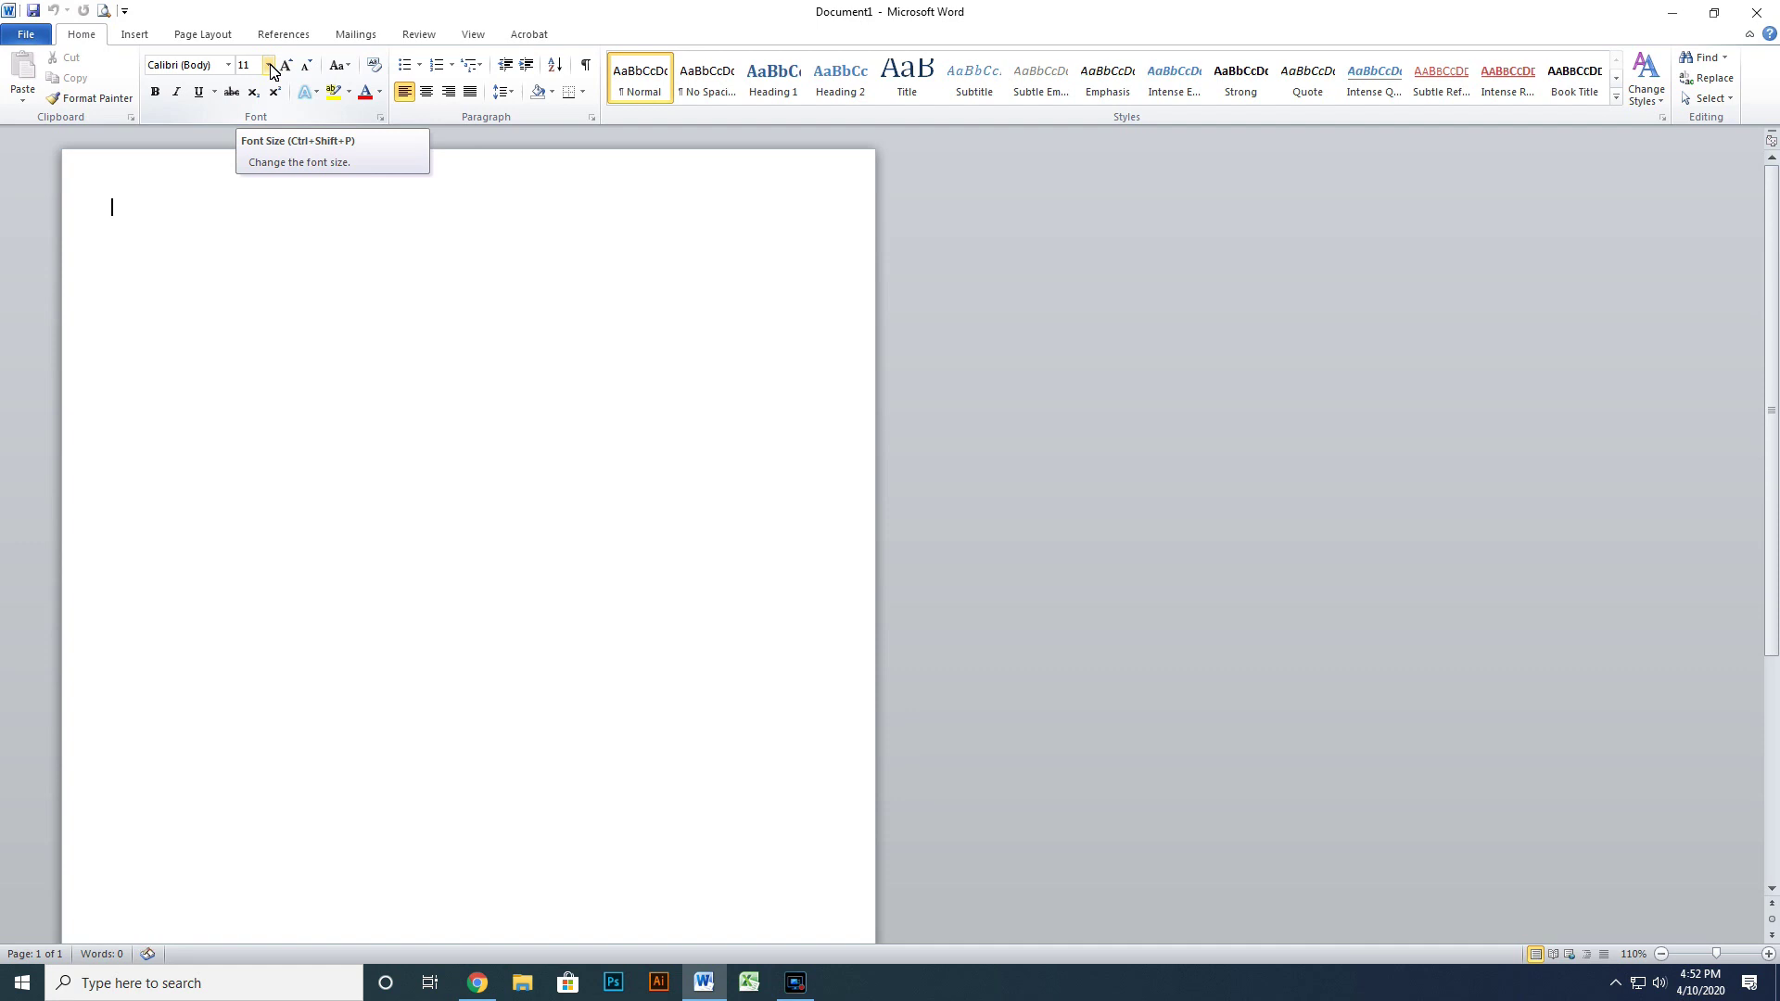
{"action": "left_click", "coordinate": [269, 65]}
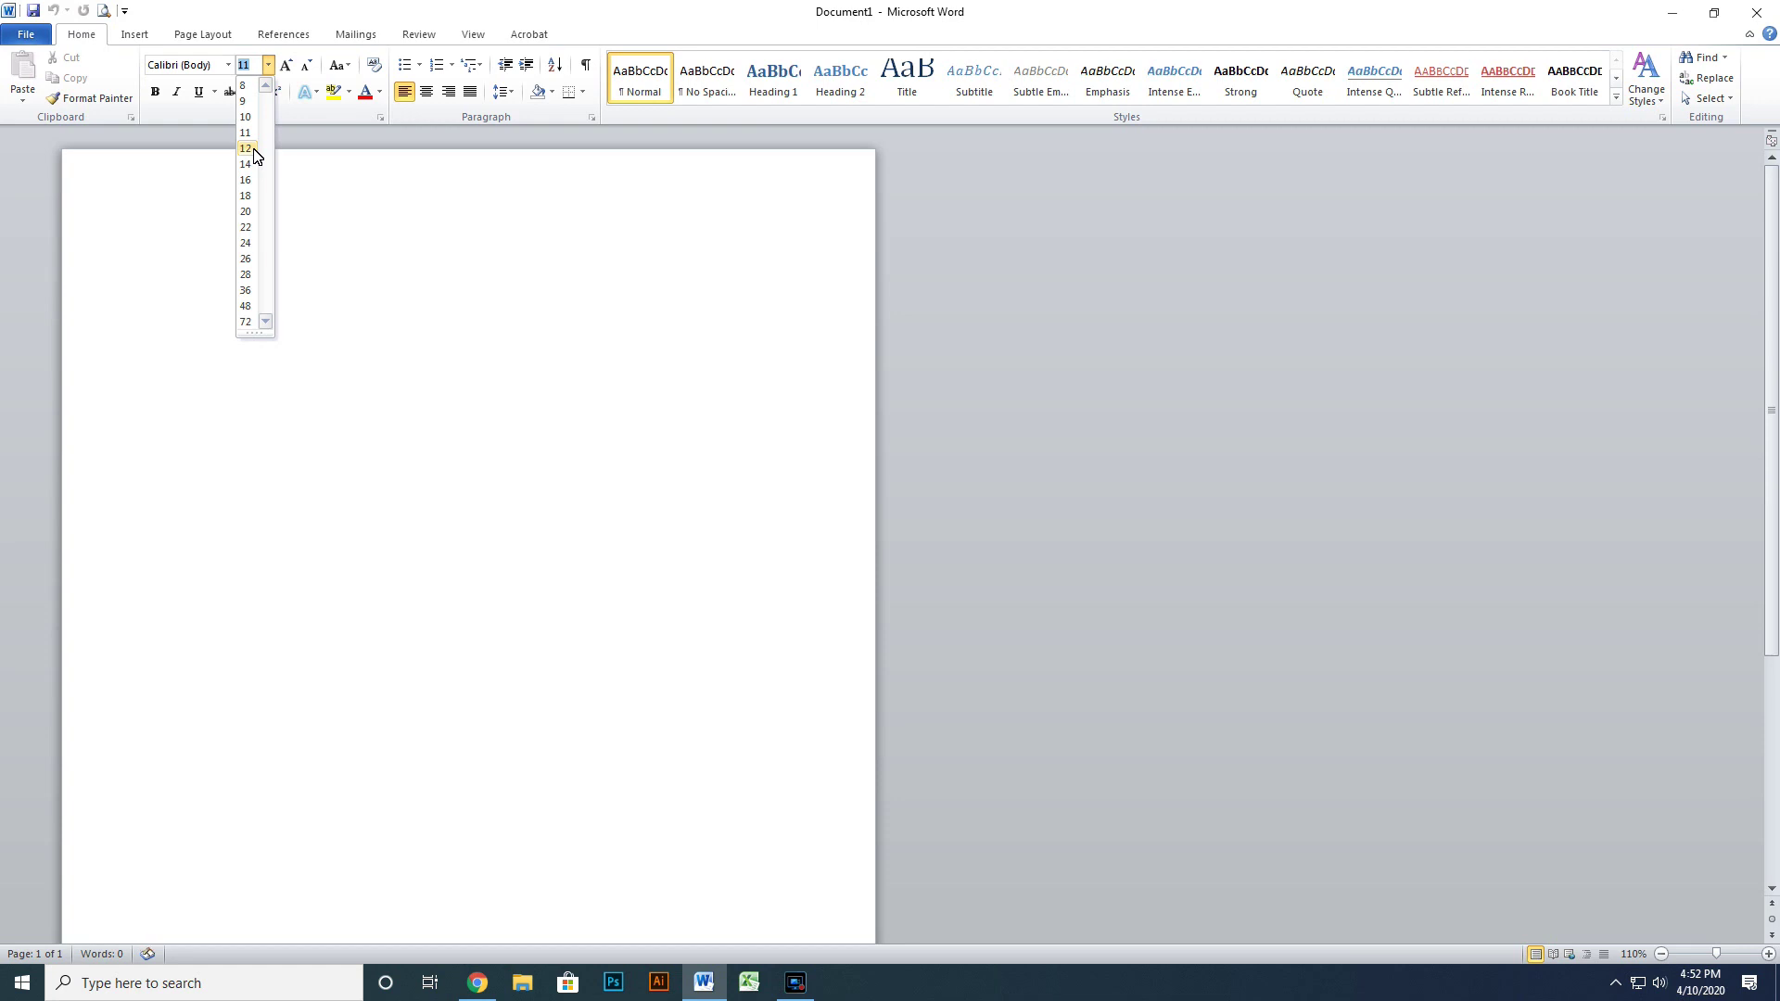
{"action": "left_click", "coordinate": [229, 67]}
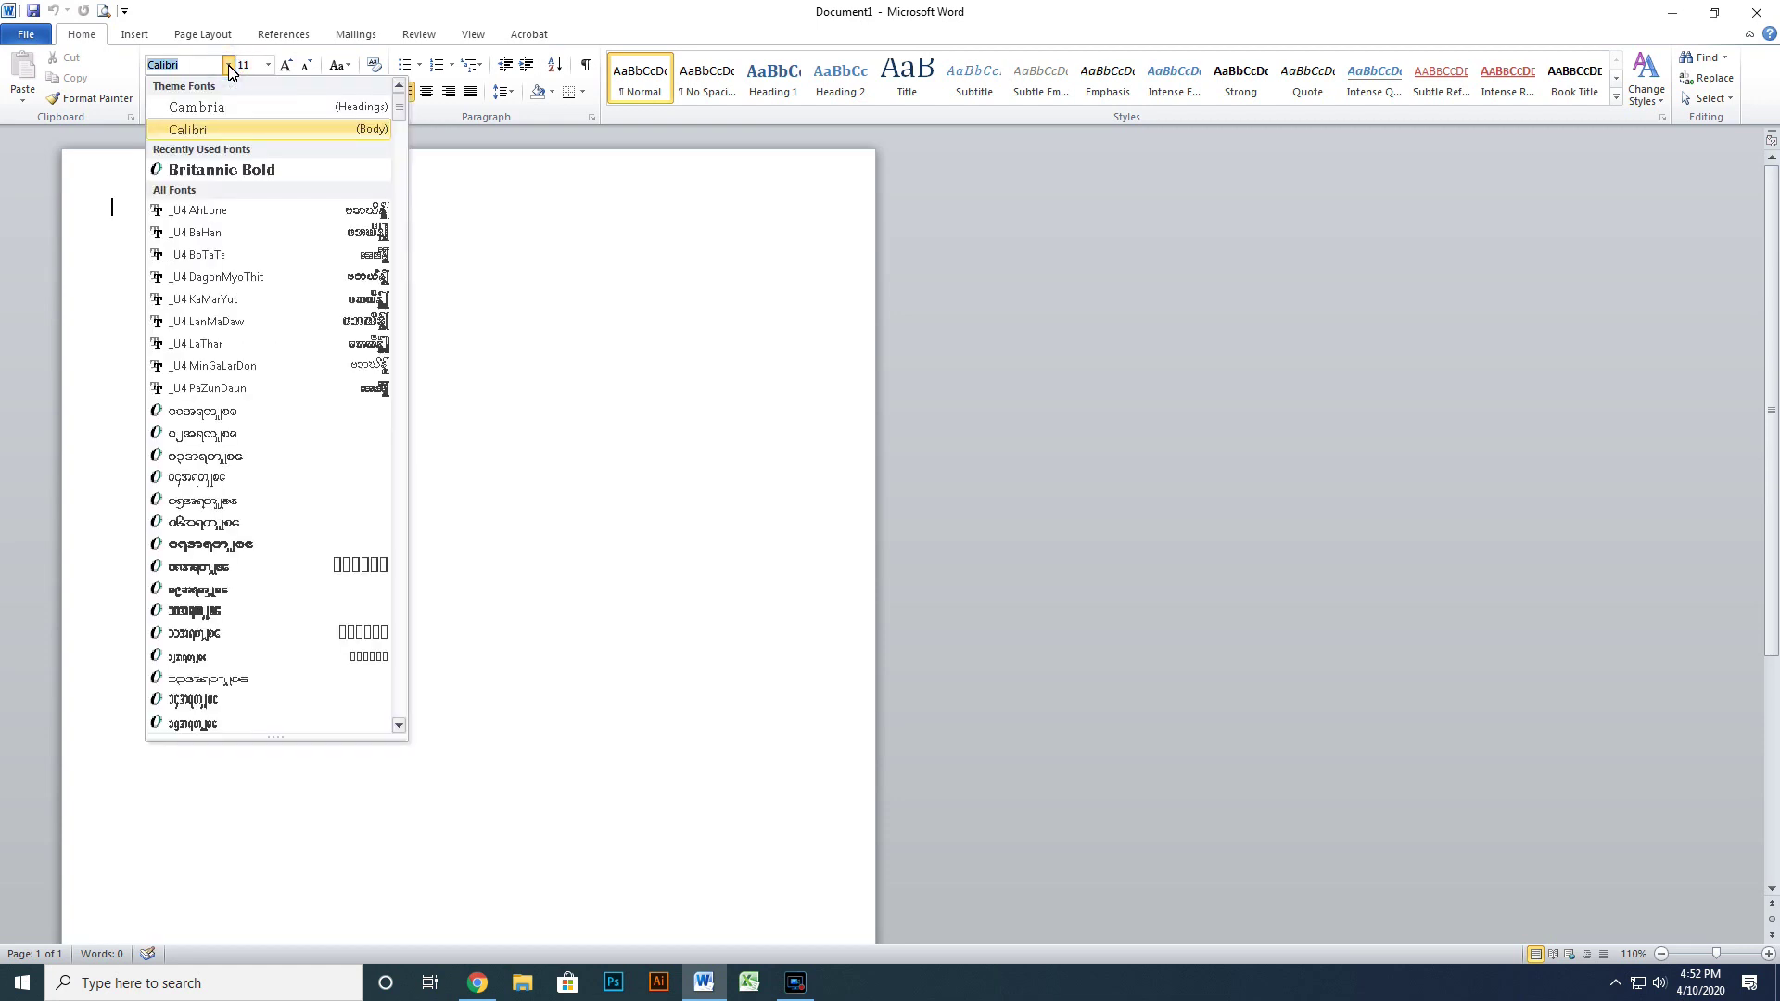
{"action": "left_click", "coordinate": [231, 71]}
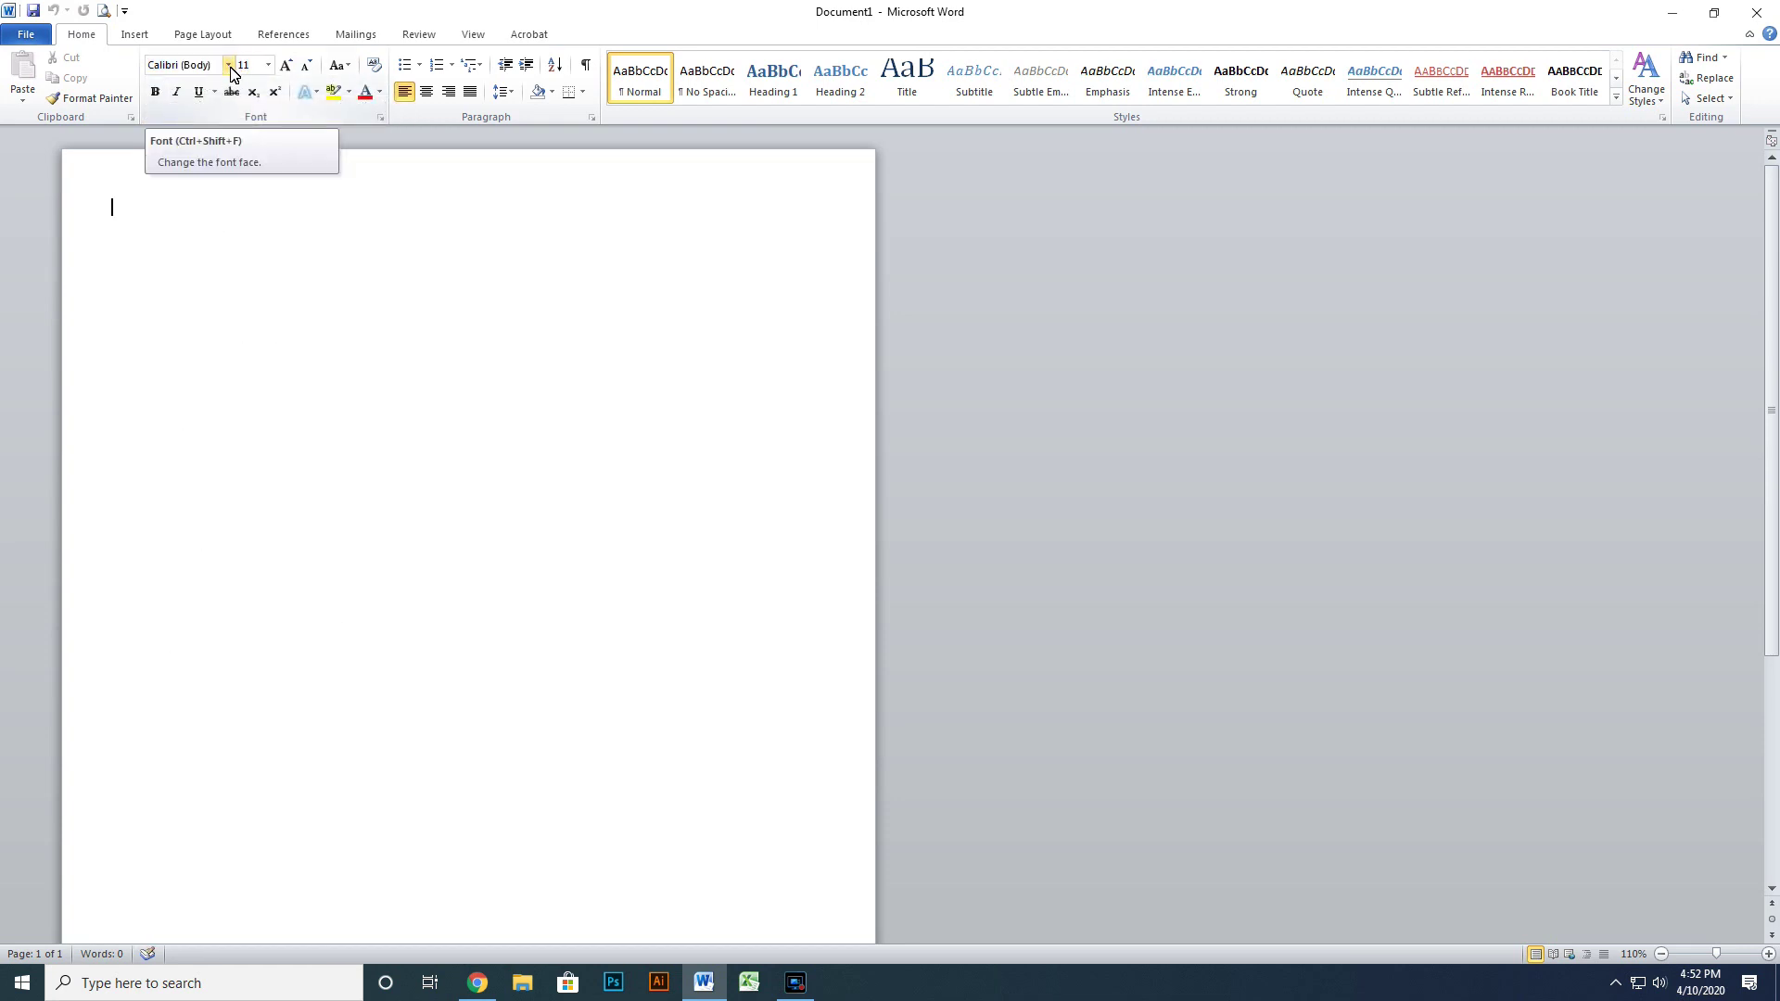
{"action": "left_click", "coordinate": [269, 65]}
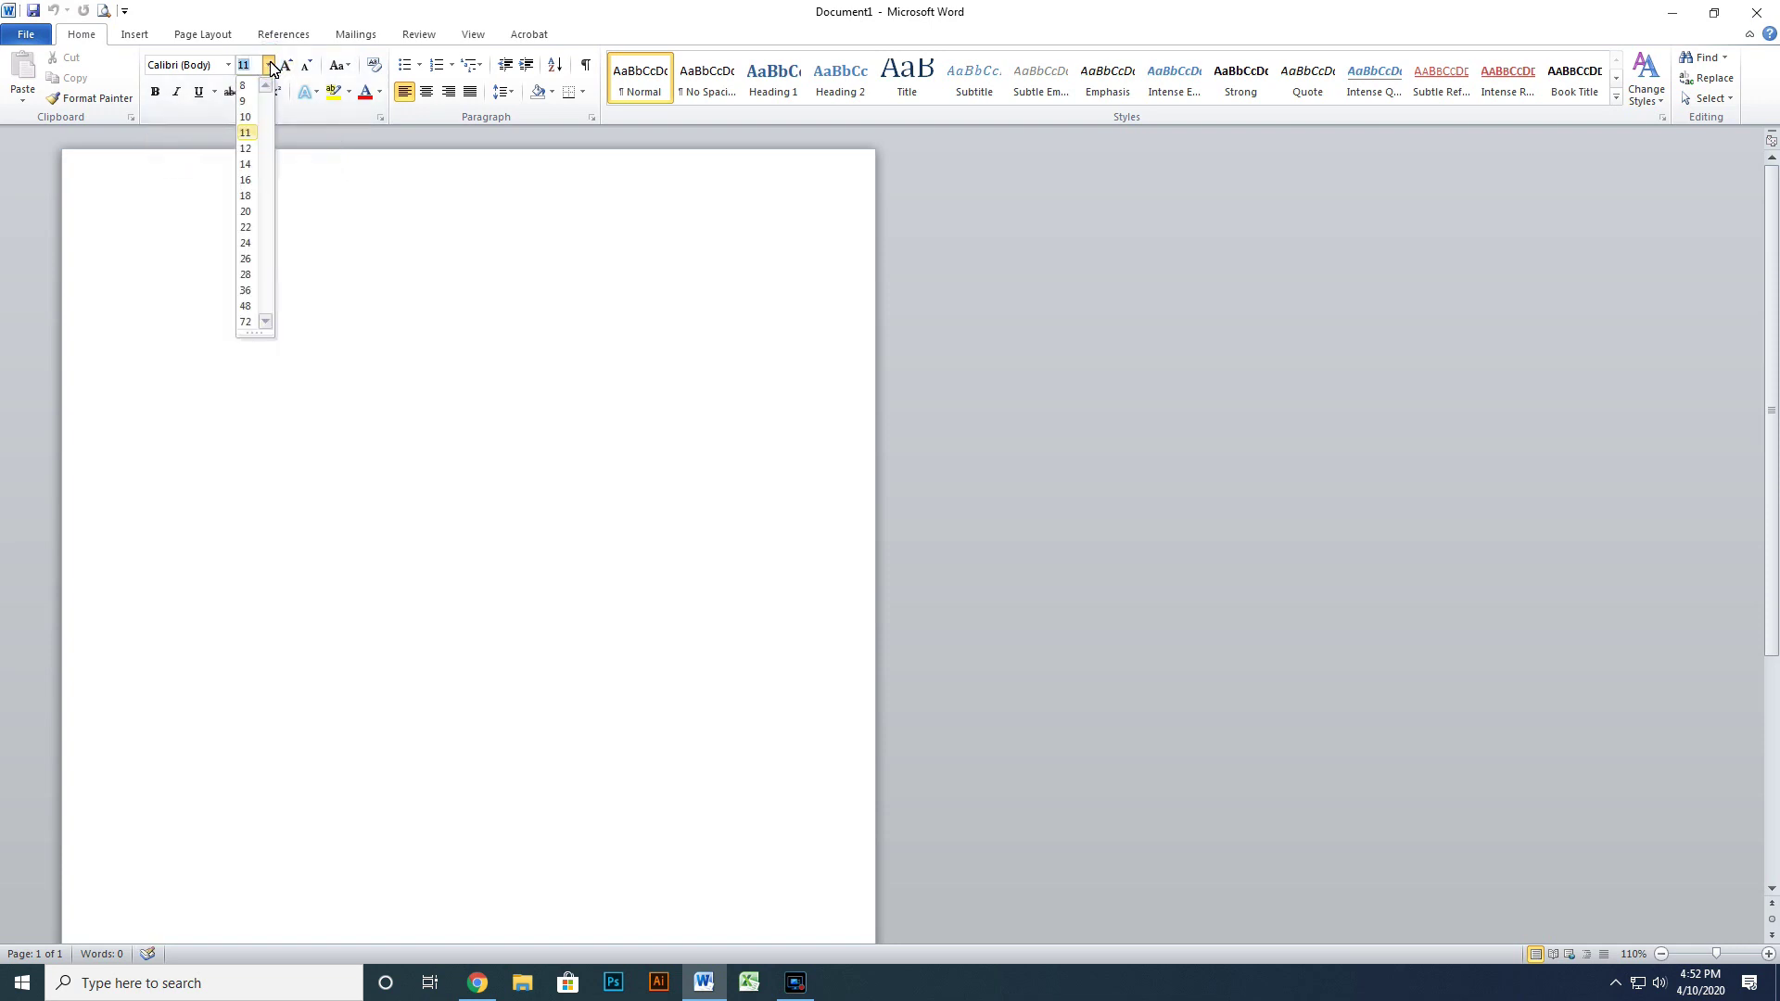
{"action": "left_click", "coordinate": [313, 20]}
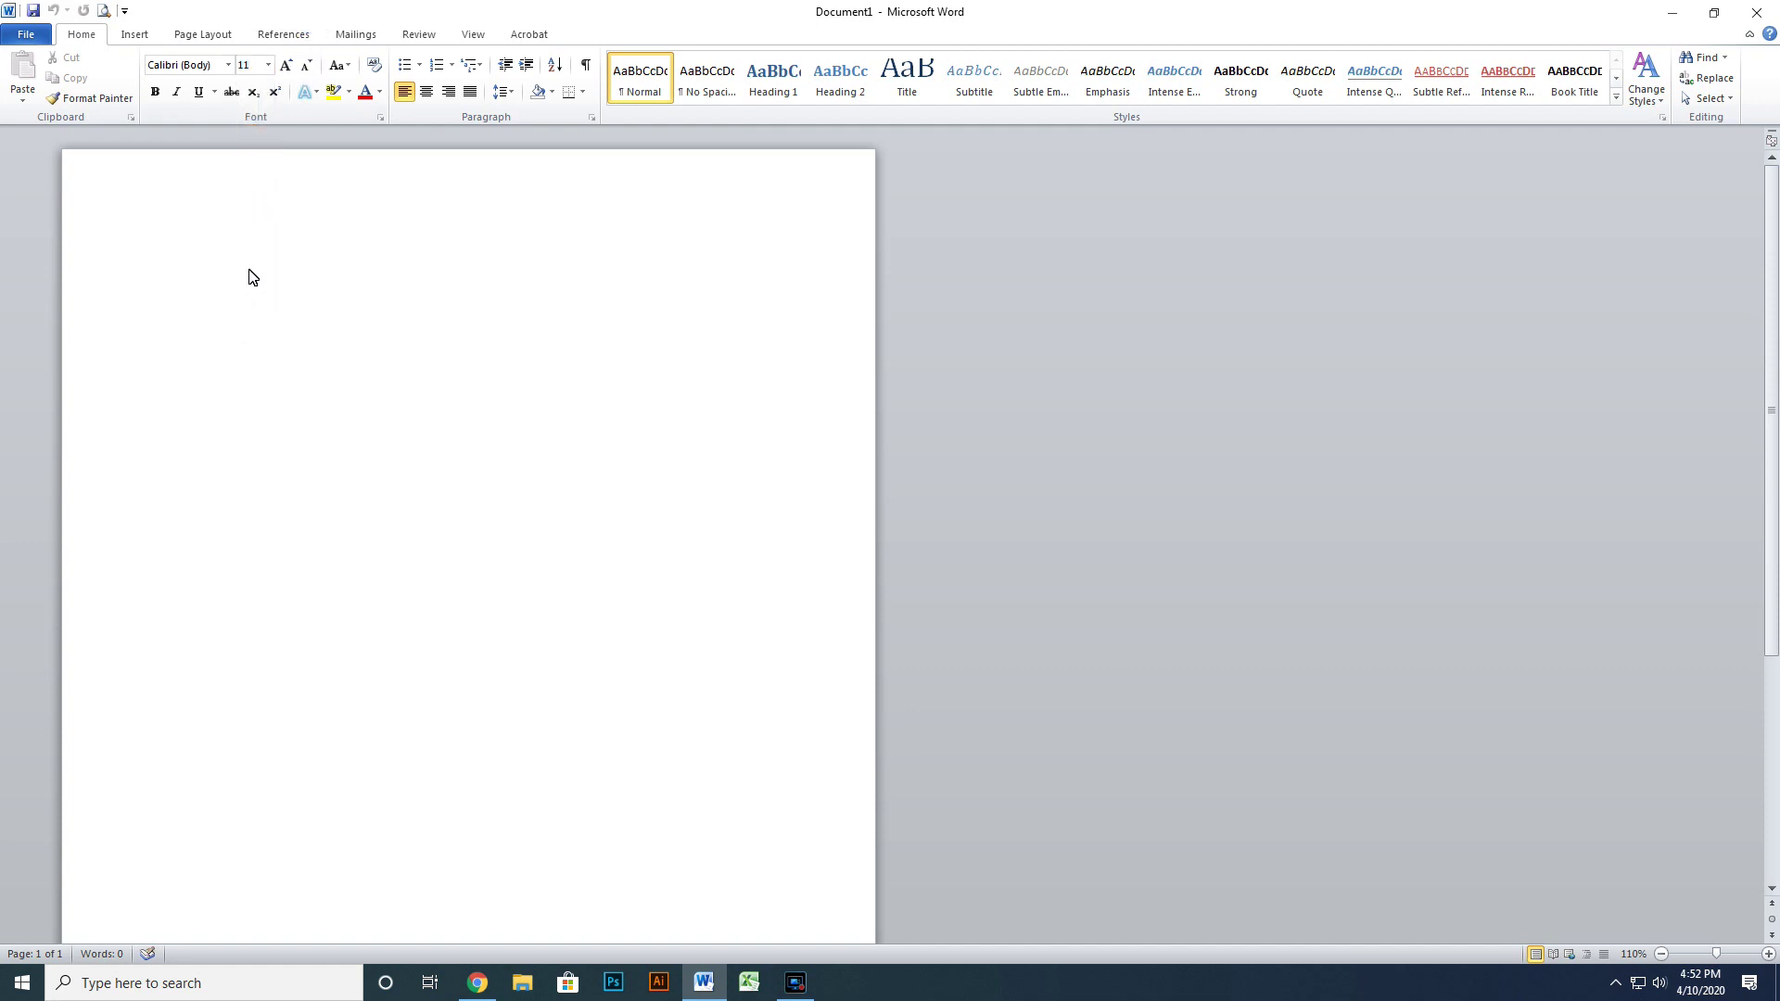
{"action": "left_click", "coordinate": [268, 199]}
- Type 'The quick brown fox jumps over the lazy dog.' and fix the typos
{"action": "type", "text": "Rhw"}
{"action": "key", "text": "BackSpace"}
{"action": "type", "text": "The q"}
{"action": "type", "text": "uick br"}
{"action": "type", "text": "own f"}
{"action": "type", "text": "m"}
{"action": "type", "text": " p"}
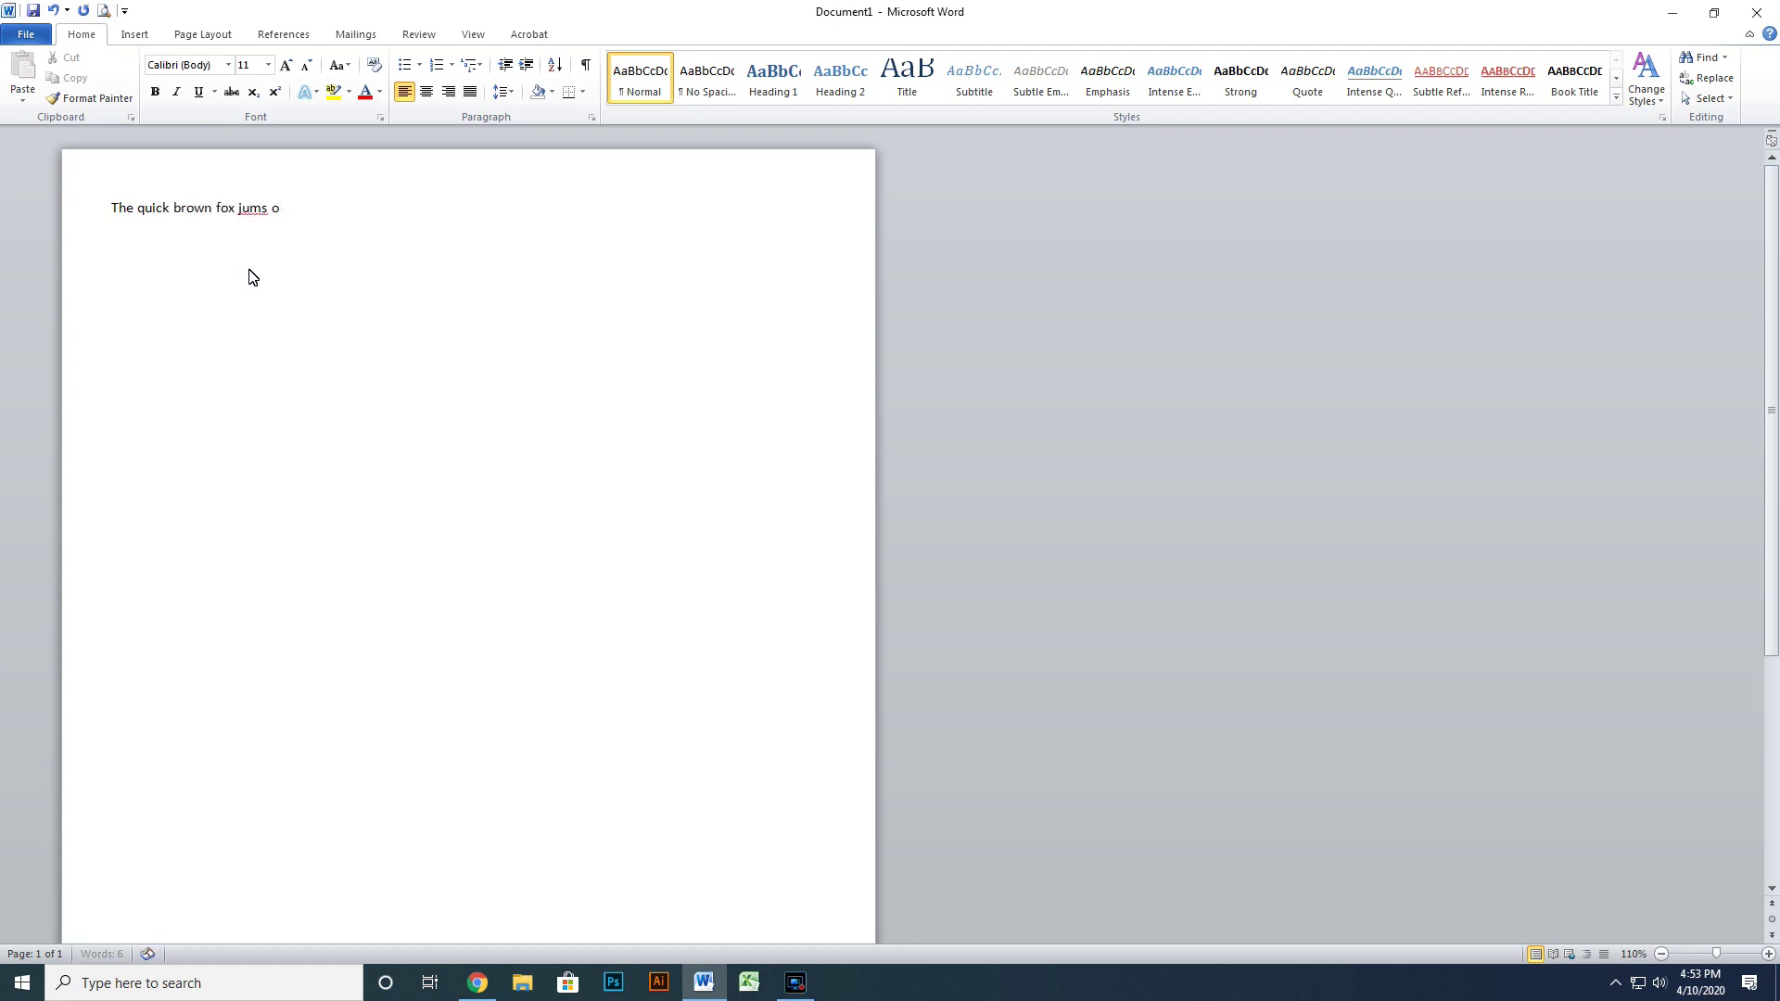
{"action": "type", "text": "ps ove the"}
{"action": "key", "text": "BackSpace"}
{"action": "key", "text": "BackSpace"}
{"action": "key", "text": "BackSpace"}
{"action": "type", "text": "r the lazy dog."}
- Select the fox sentence and change its font from Calibri to Times New Roman
{"action": "left_click_drag", "start_coordinate": [390, 212], "coordinate": [91, 222]}
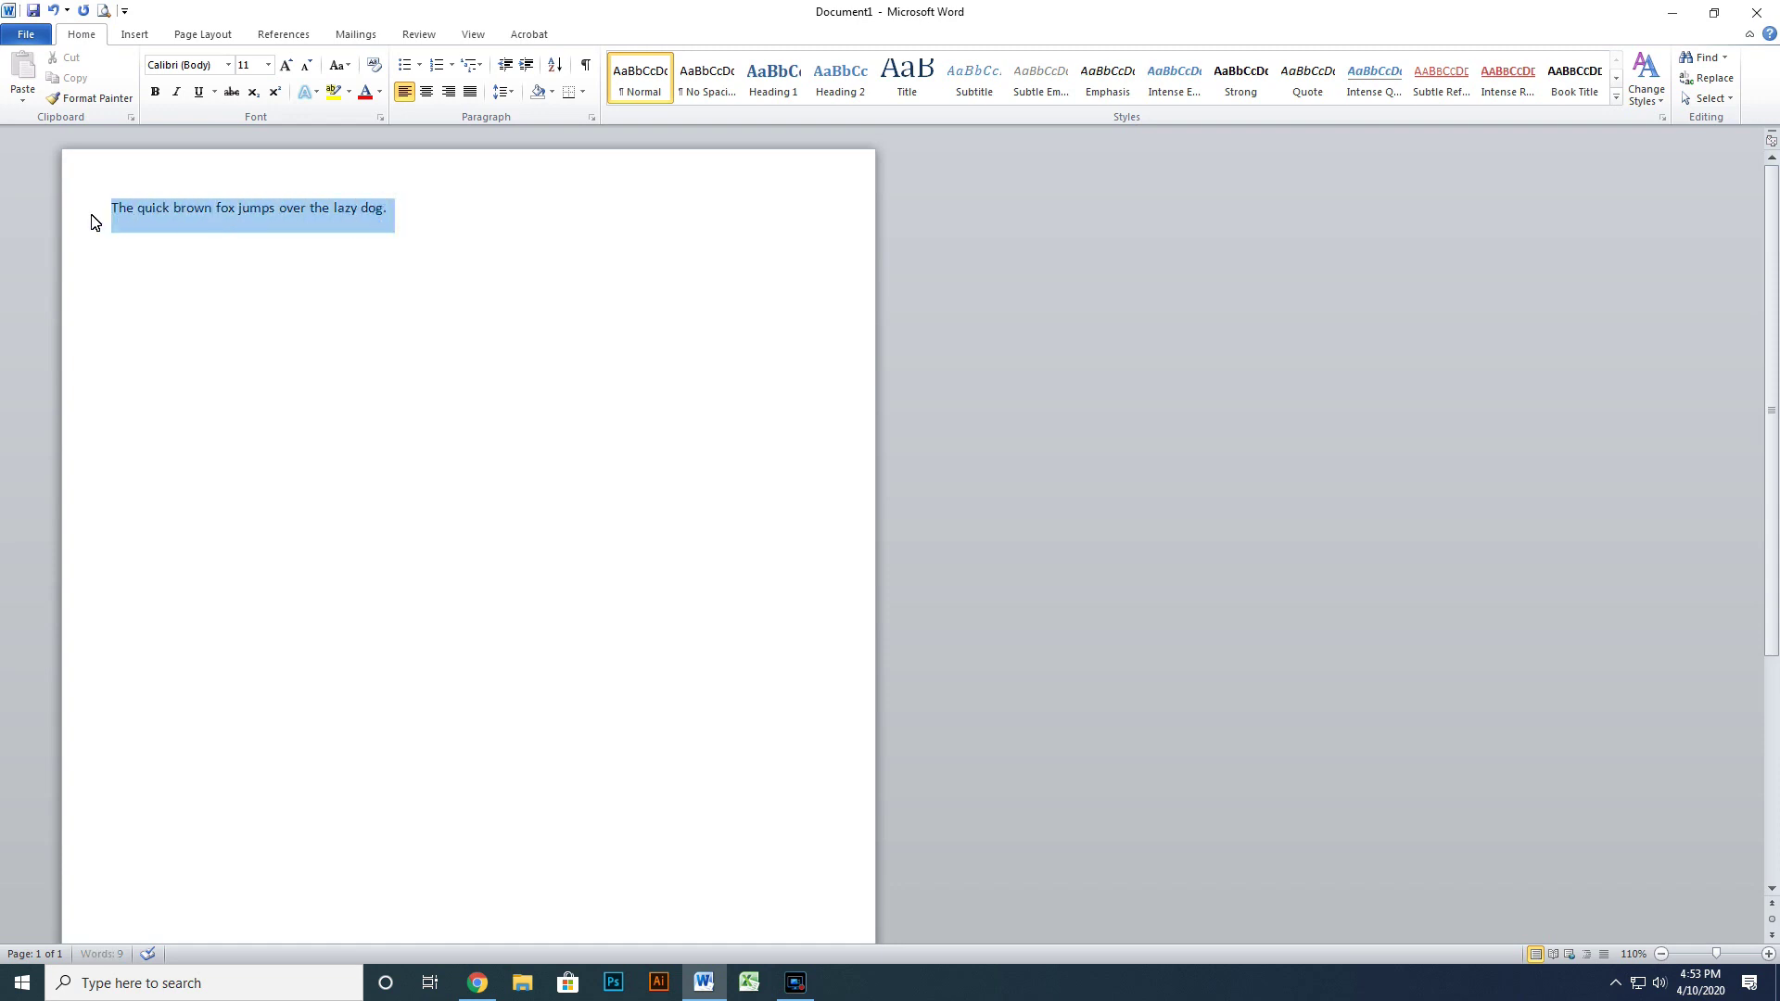
{"action": "left_click", "coordinate": [204, 243]}
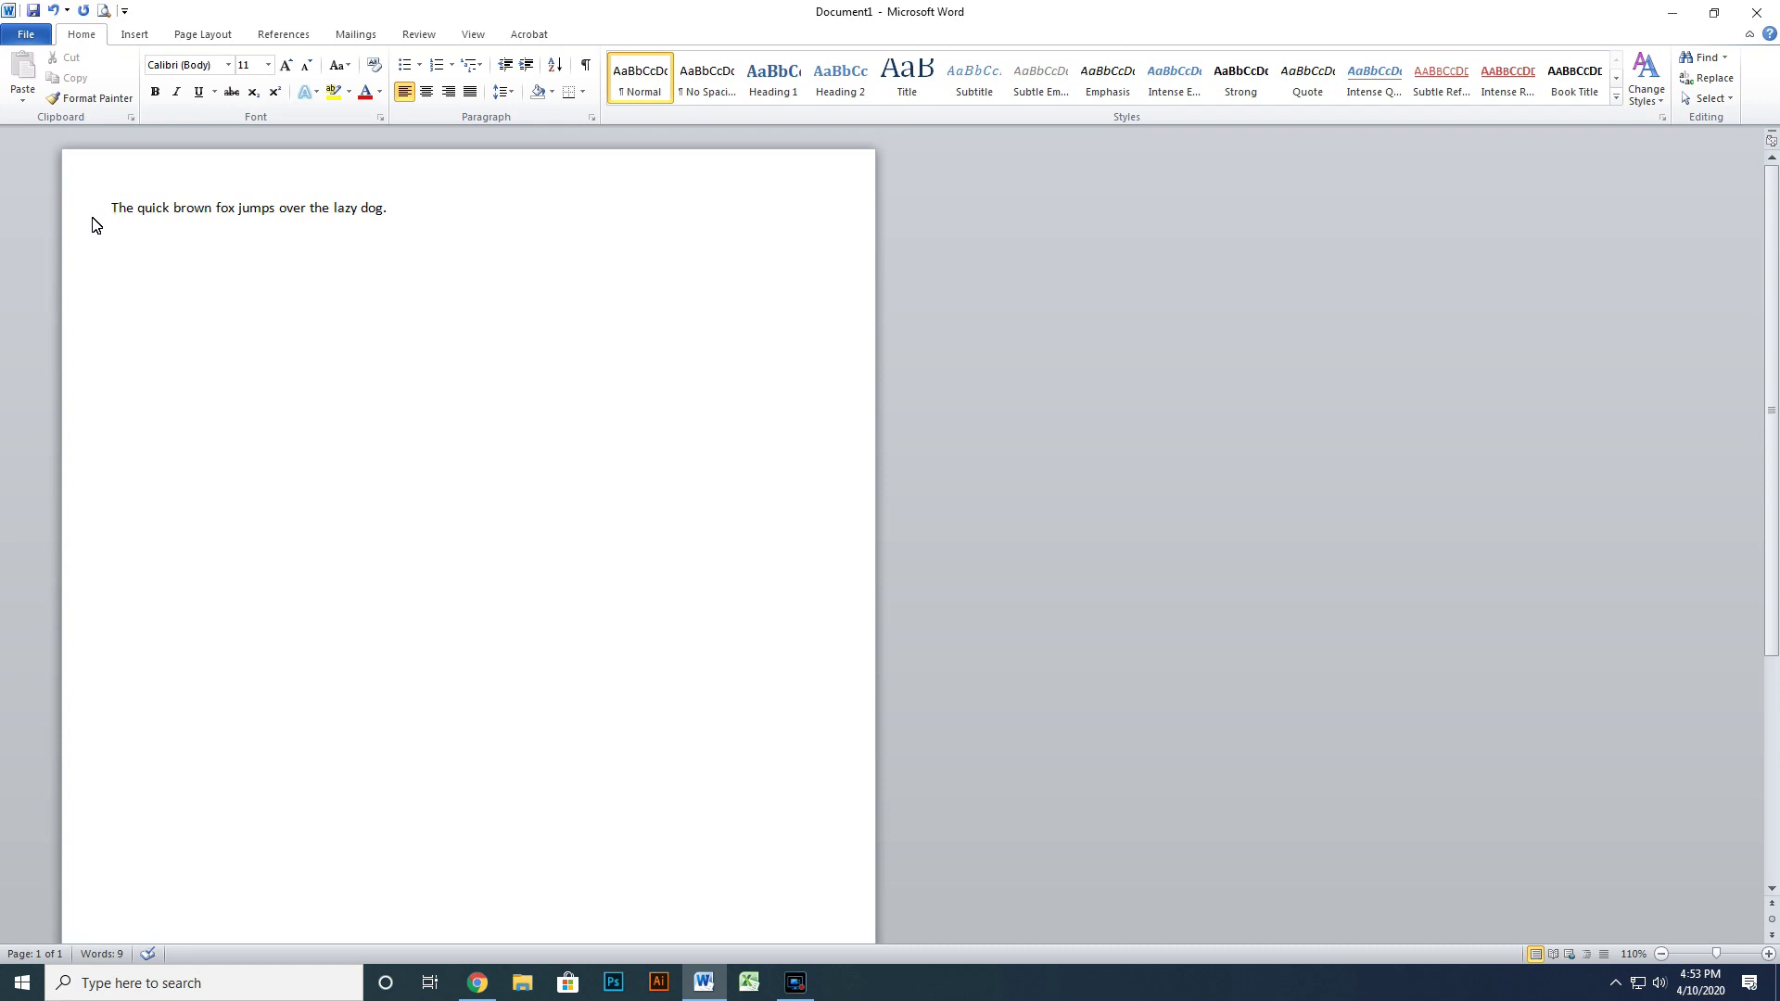
{"action": "left_click", "coordinate": [97, 213]}
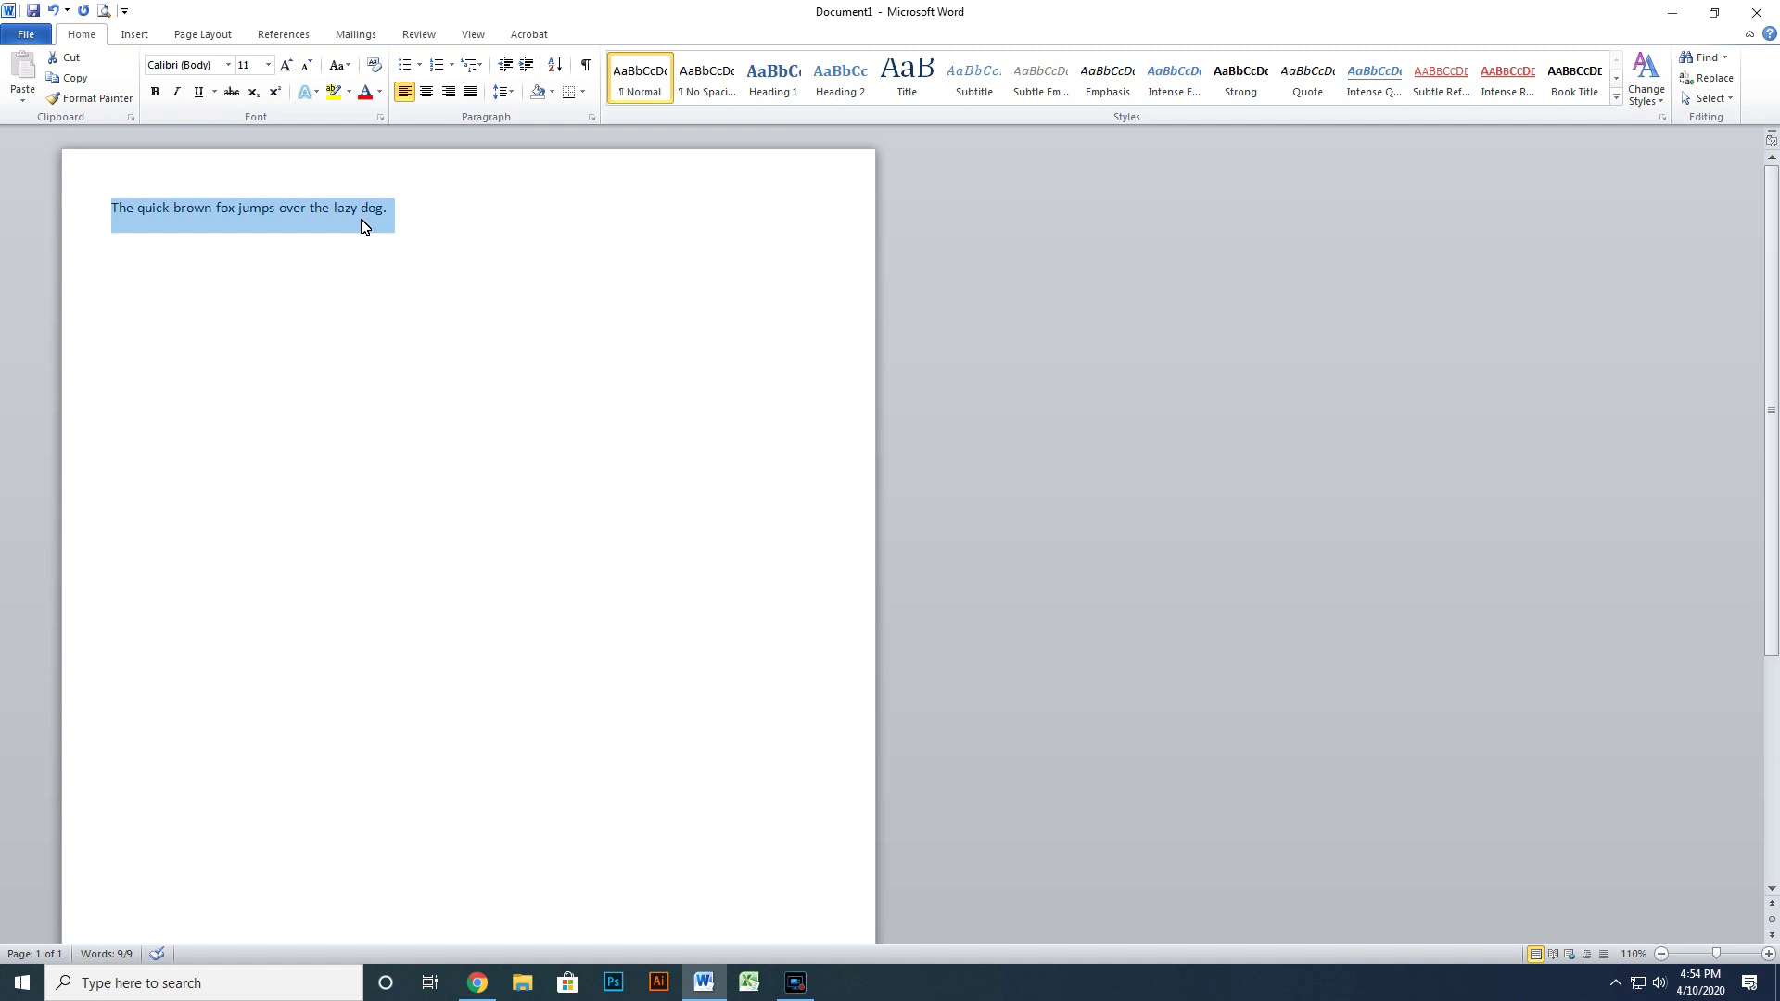
{"action": "left_click", "coordinate": [228, 65]}
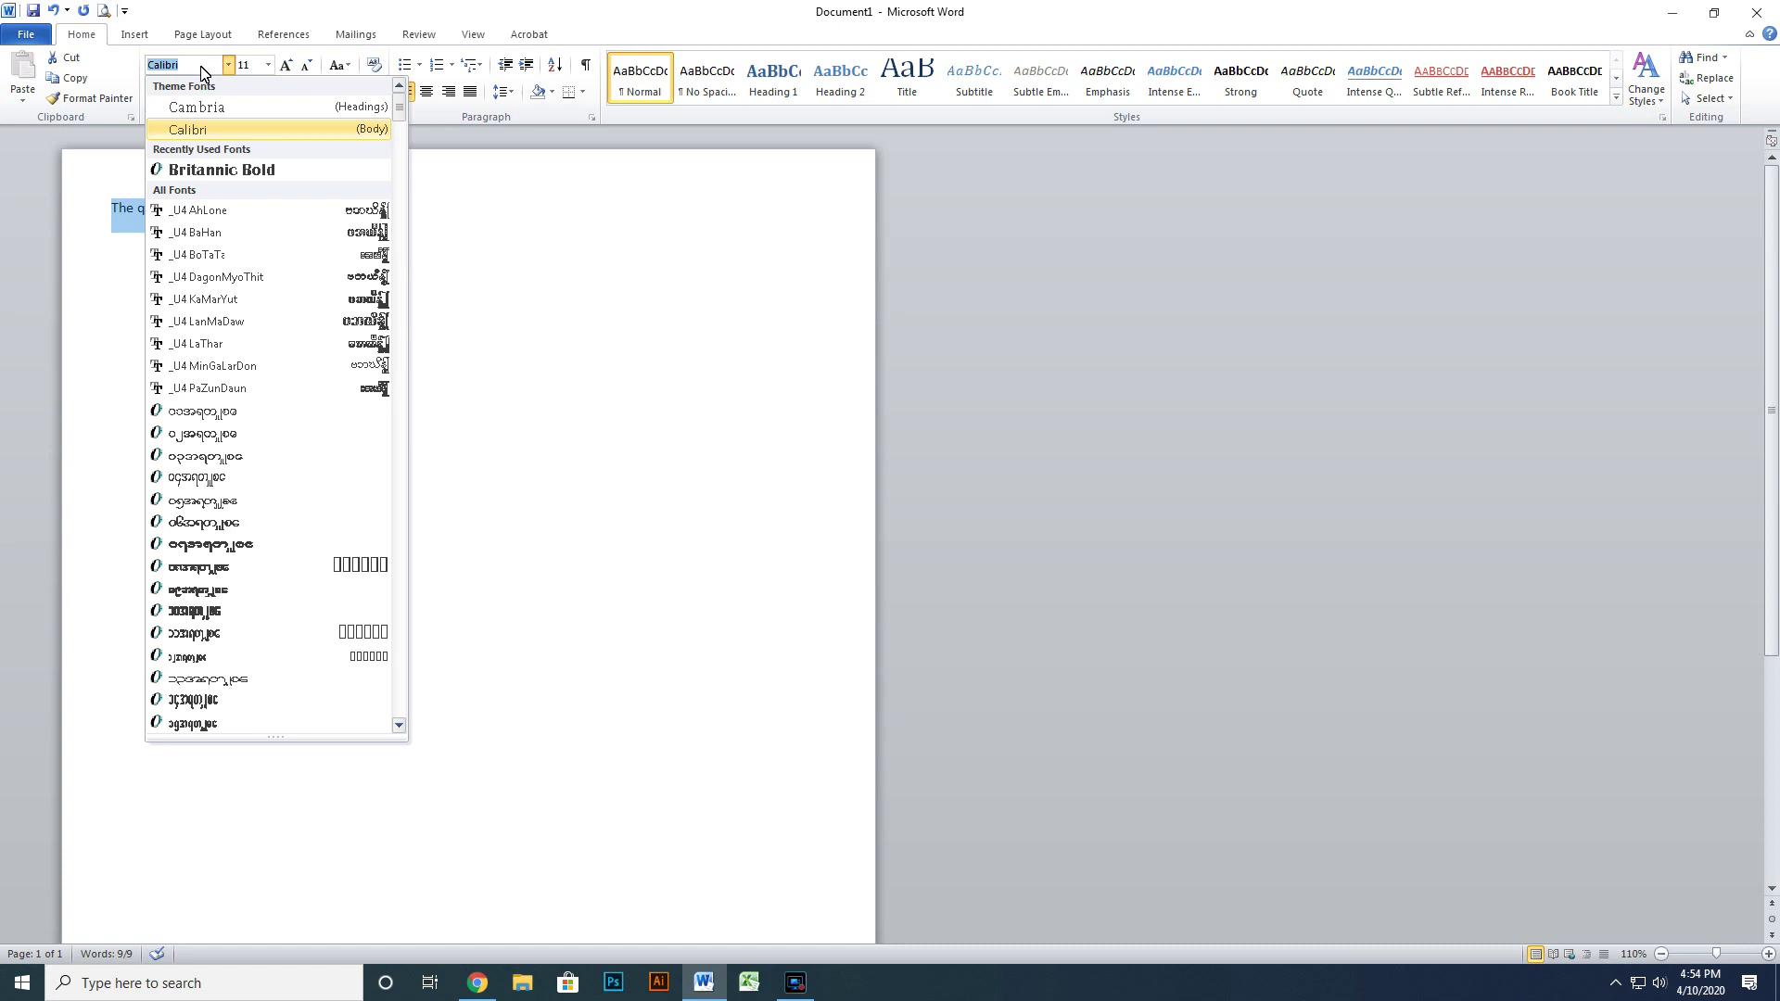
{"action": "type", "text": "Times New Rom"}
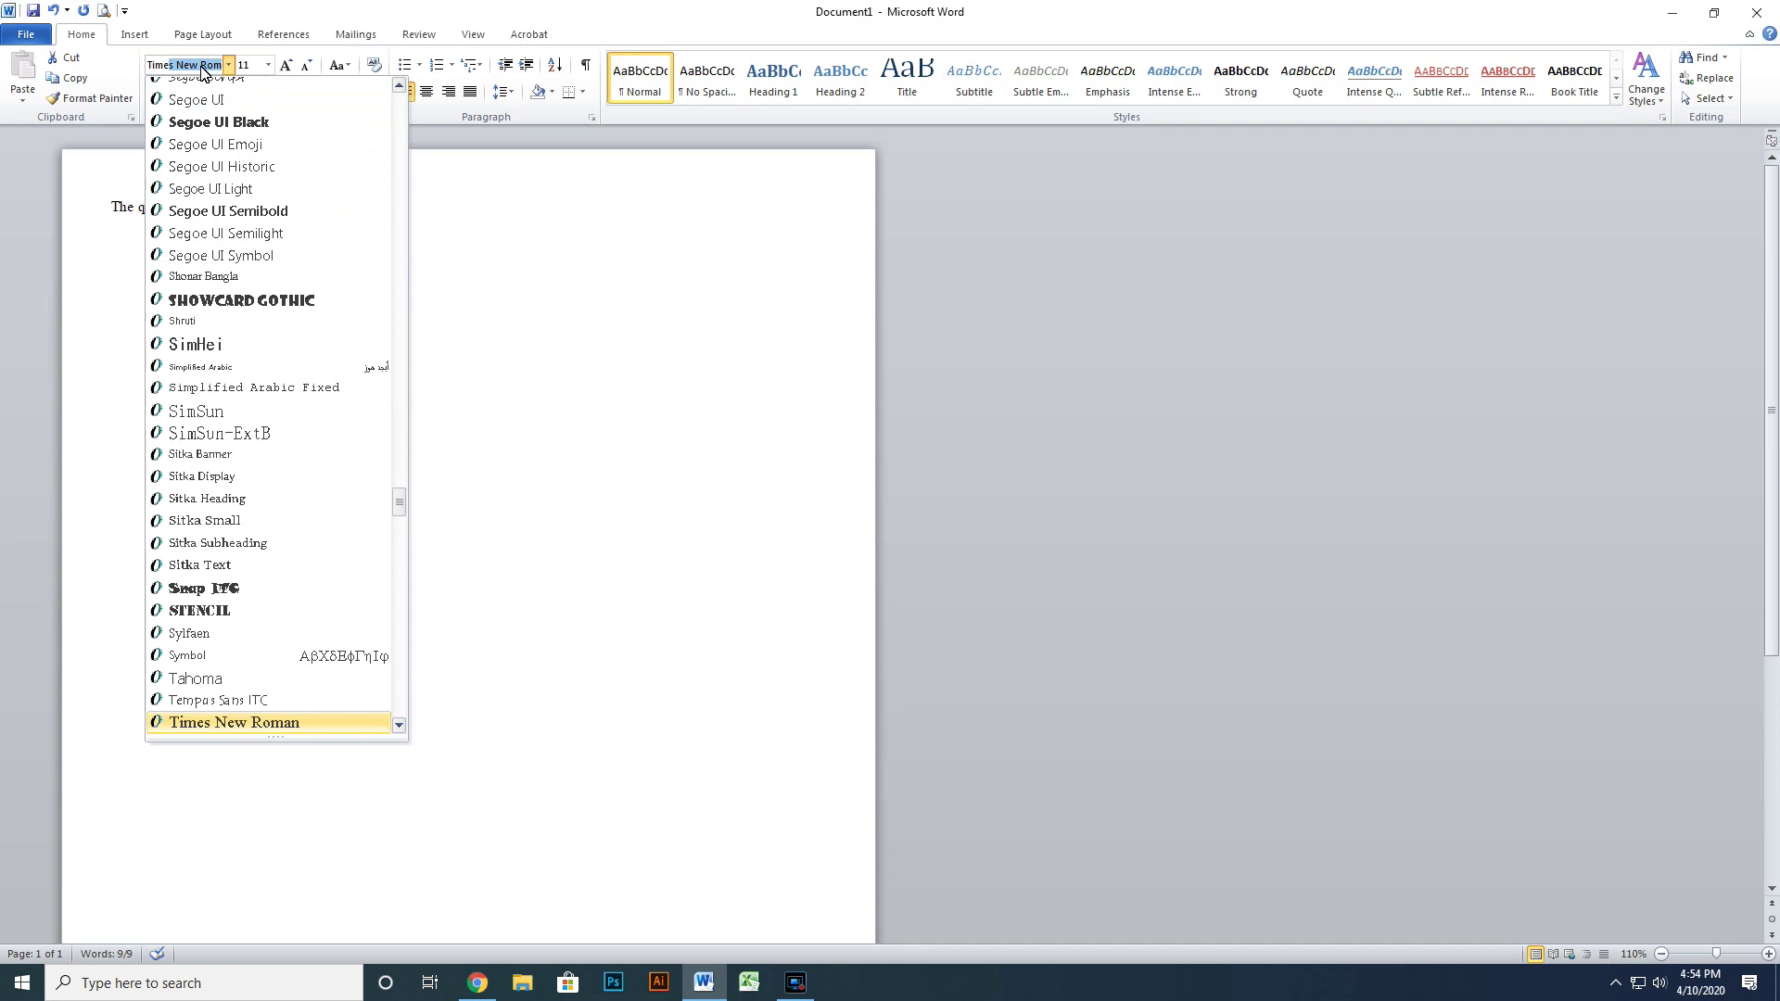
{"action": "left_click", "coordinate": [291, 725]}
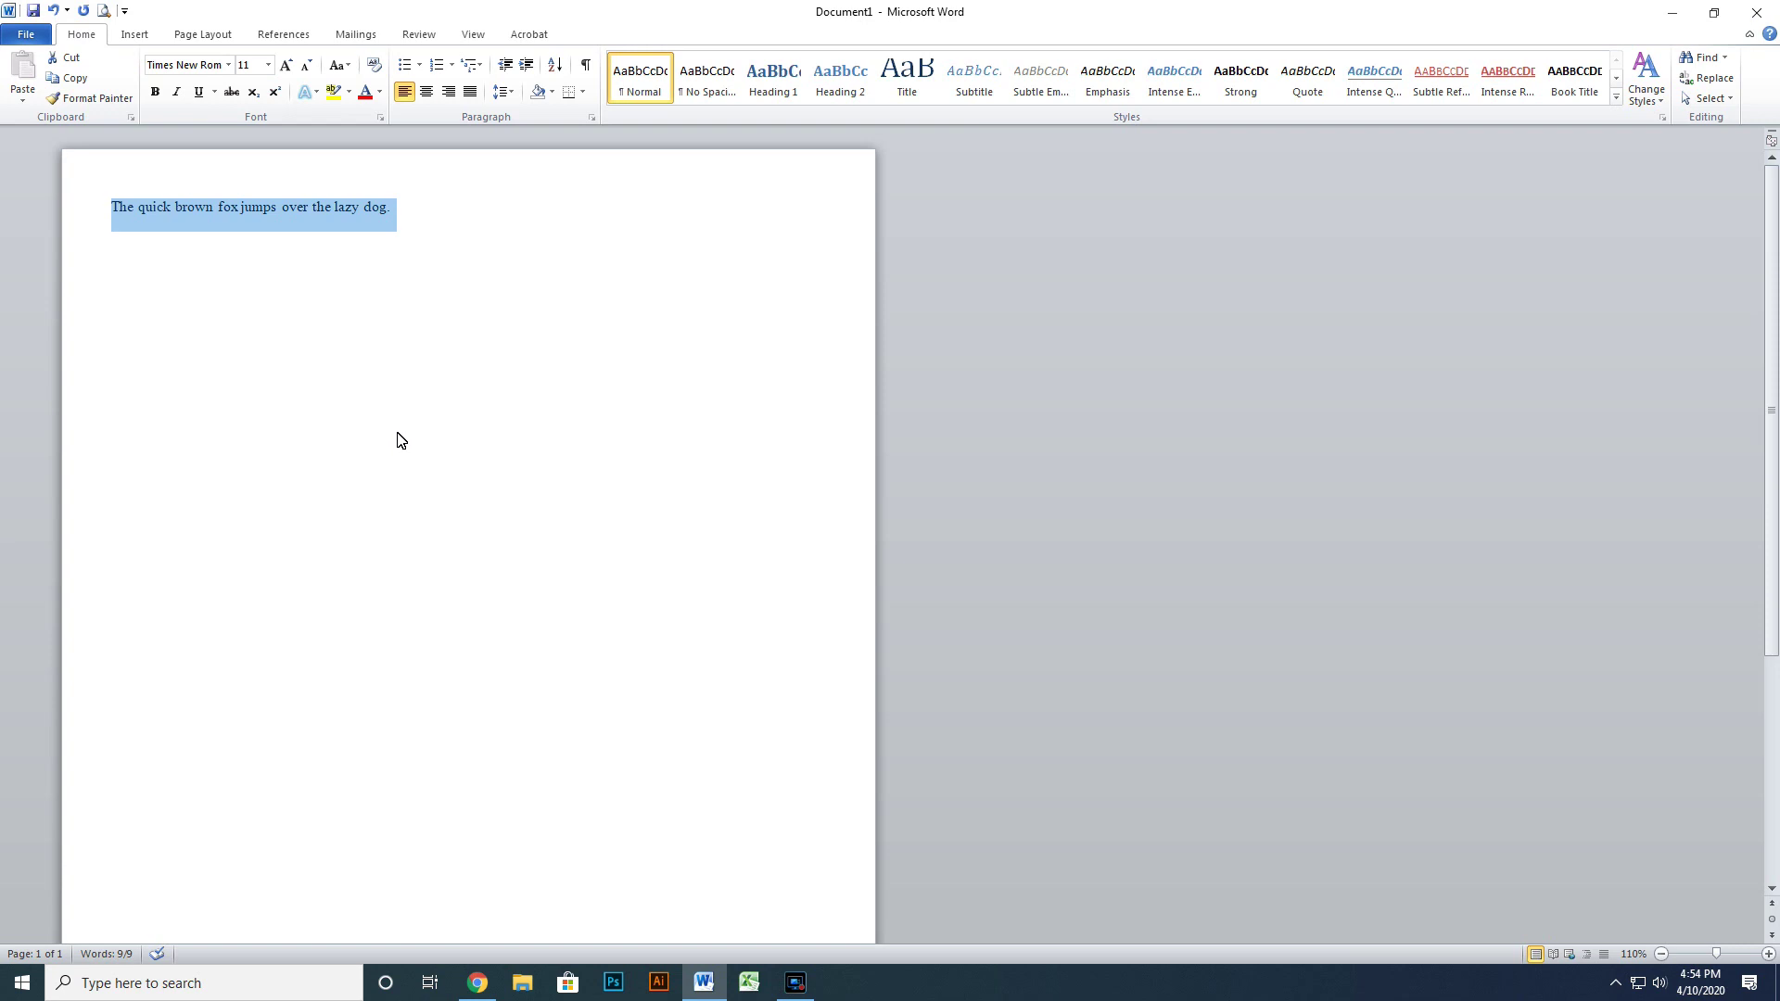
- Zoom the page view in to about 220% so the sentence appears larger
{"action": "scroll", "coordinate": [411, 447], "scroll_direction": "up", "scroll_amount": 1}
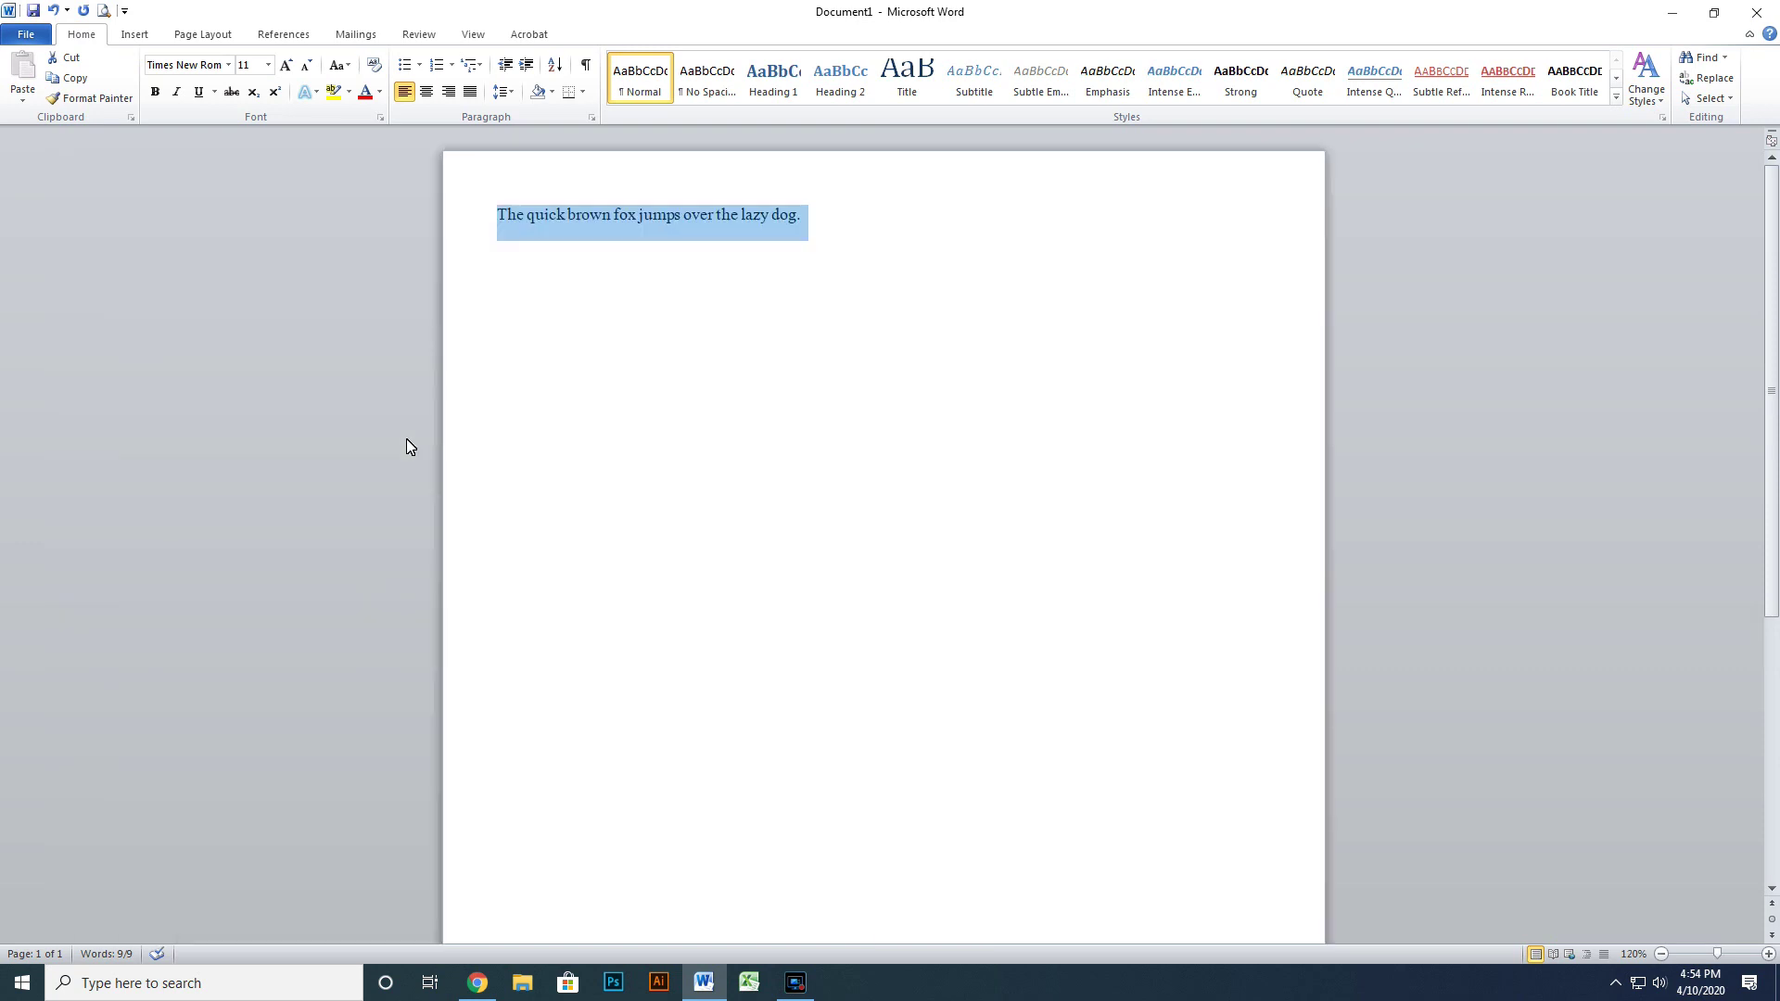
{"action": "scroll", "coordinate": [534, 450], "scroll_direction": "up", "scroll_amount": 2}
{"action": "scroll", "coordinate": [538, 450], "scroll_direction": "up", "scroll_amount": 1}
{"action": "scroll", "coordinate": [538, 450], "scroll_direction": "up", "scroll_amount": 2}
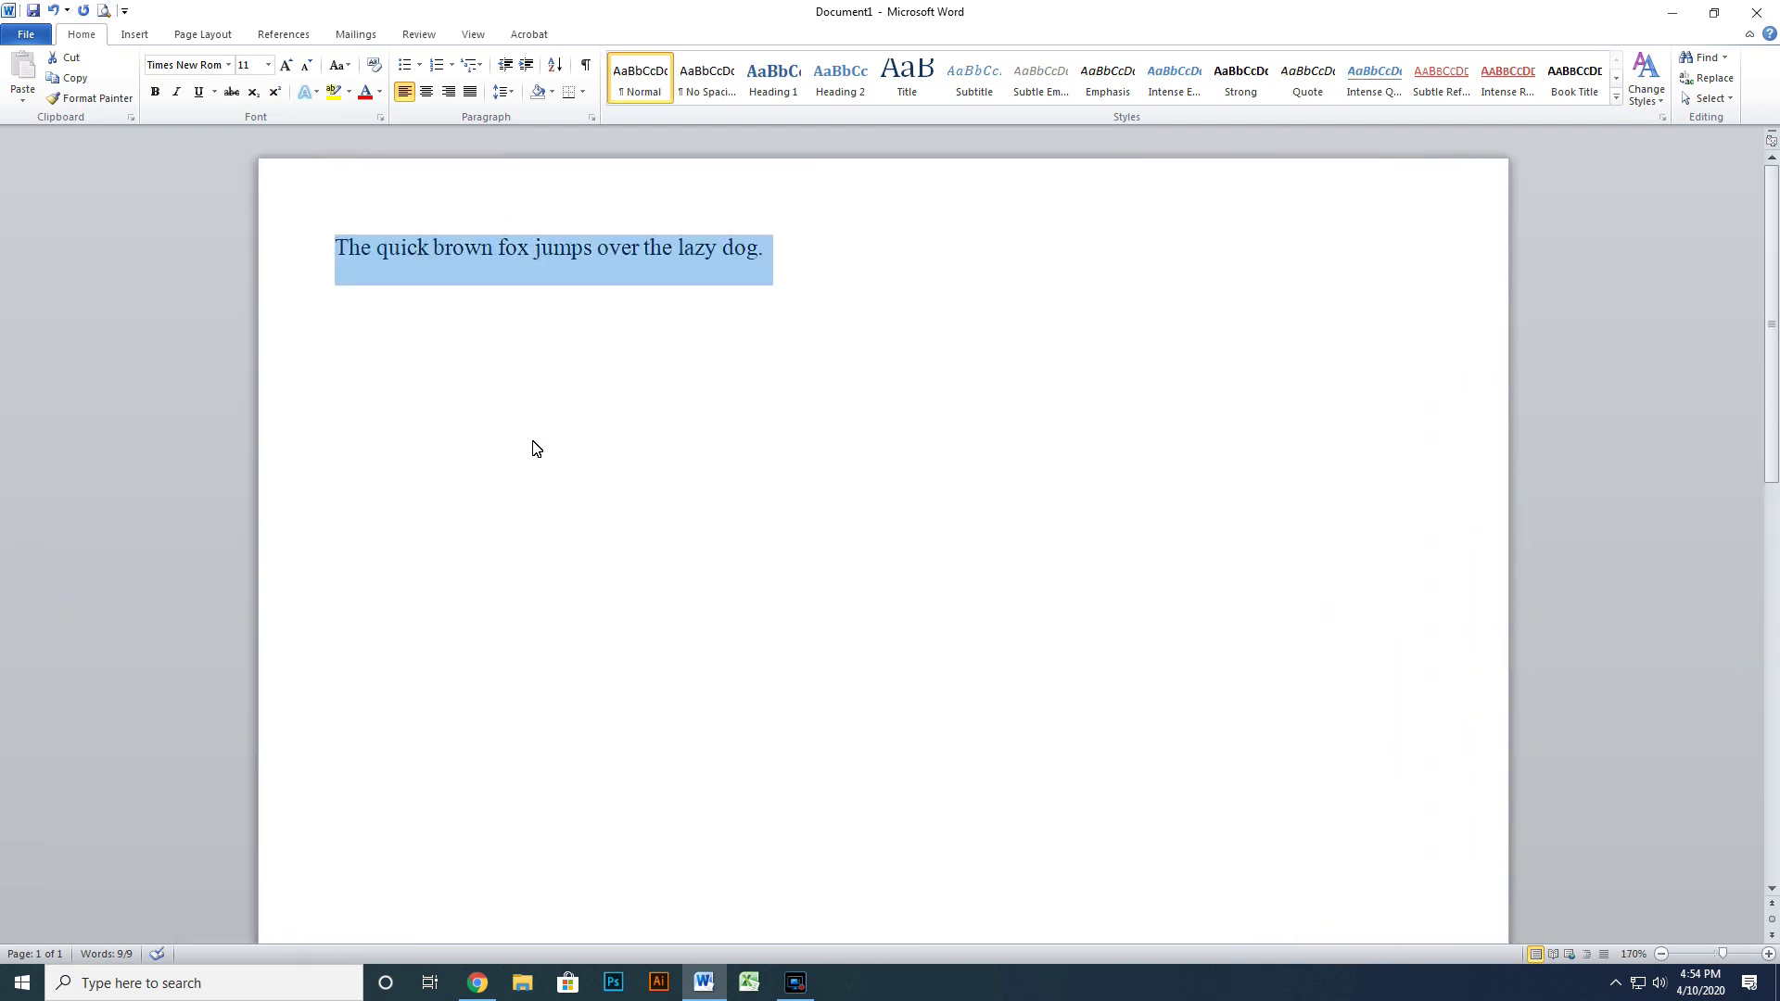
{"action": "scroll", "coordinate": [534, 447], "scroll_direction": "up", "scroll_amount": 1}
{"action": "scroll", "coordinate": [534, 446], "scroll_direction": "up", "scroll_amount": 2}
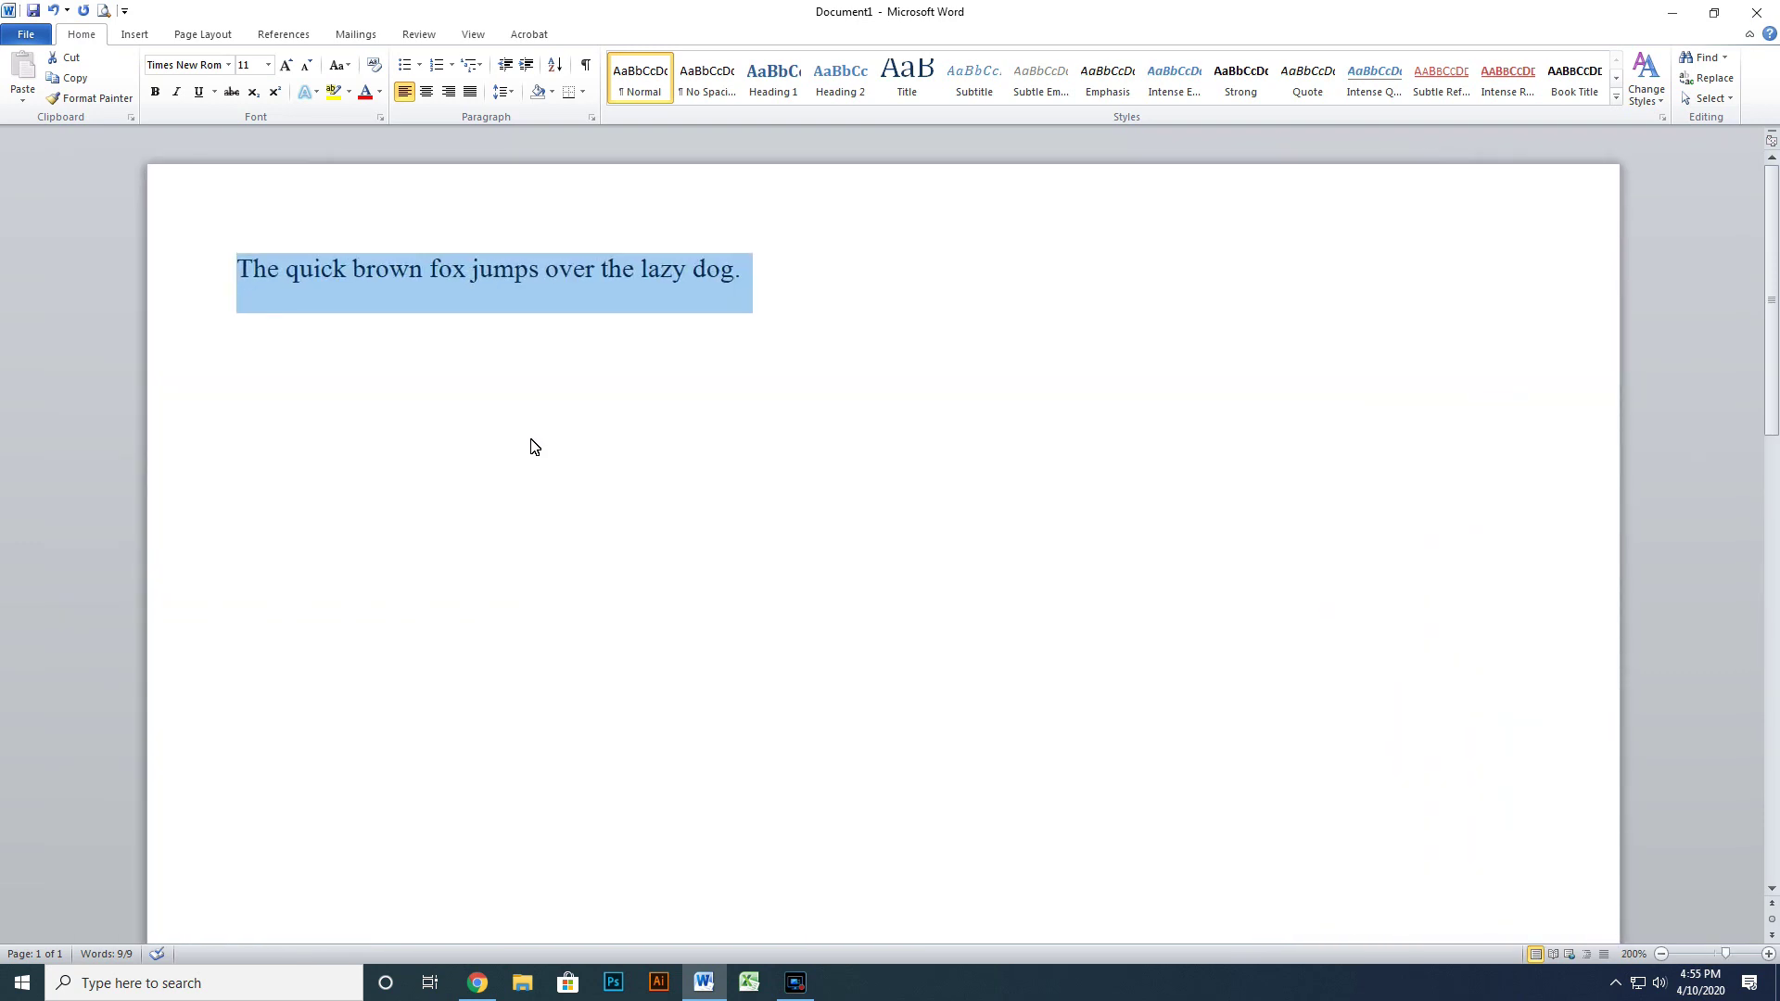
{"action": "scroll", "coordinate": [534, 447], "scroll_direction": "up", "scroll_amount": 3}
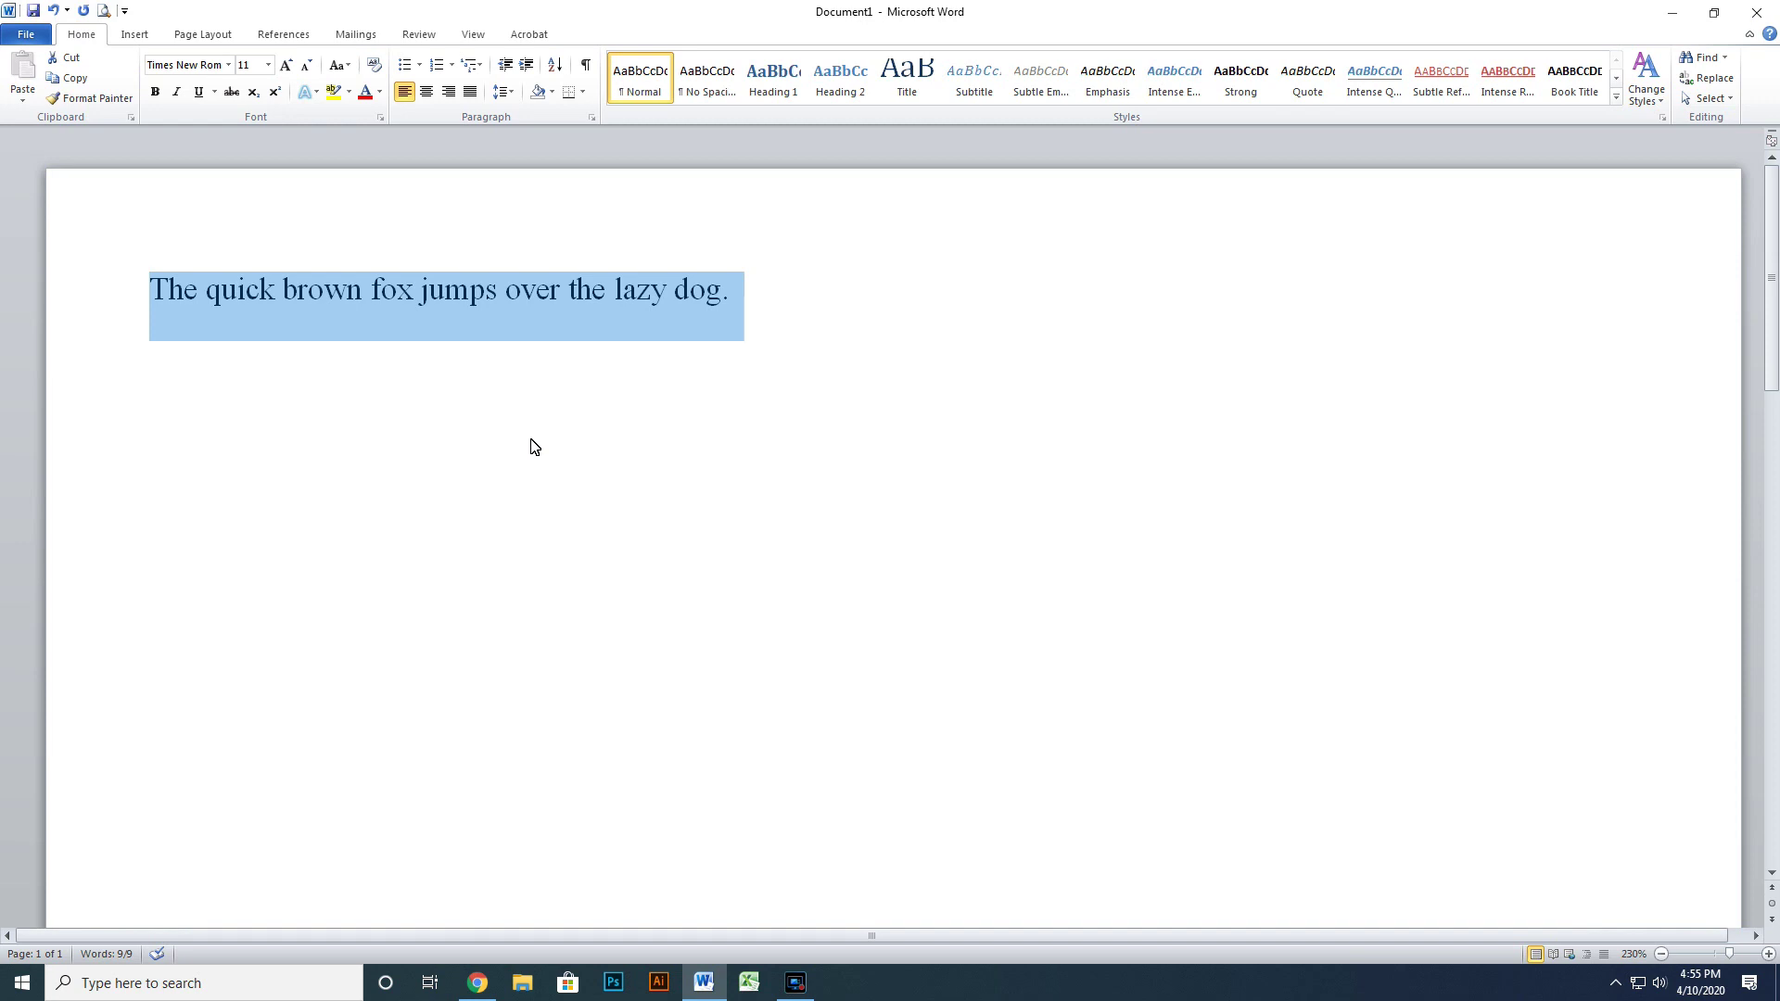
{"action": "scroll", "coordinate": [534, 447], "scroll_direction": "down", "scroll_amount": 1}
{"action": "scroll", "coordinate": [535, 447], "scroll_direction": "down", "scroll_amount": 3}
{"action": "scroll", "coordinate": [534, 447], "scroll_direction": "down", "scroll_amount": 5}
{"action": "scroll", "coordinate": [534, 449], "scroll_direction": "down", "scroll_amount": 5}
{"action": "scroll", "coordinate": [533, 452], "scroll_direction": "up", "scroll_amount": 5}
{"action": "scroll", "coordinate": [532, 451], "scroll_direction": "down", "scroll_amount": 3}
{"action": "scroll", "coordinate": [532, 451], "scroll_direction": "up", "scroll_amount": 3}
{"action": "scroll", "coordinate": [531, 450], "scroll_direction": "up", "scroll_amount": 4}
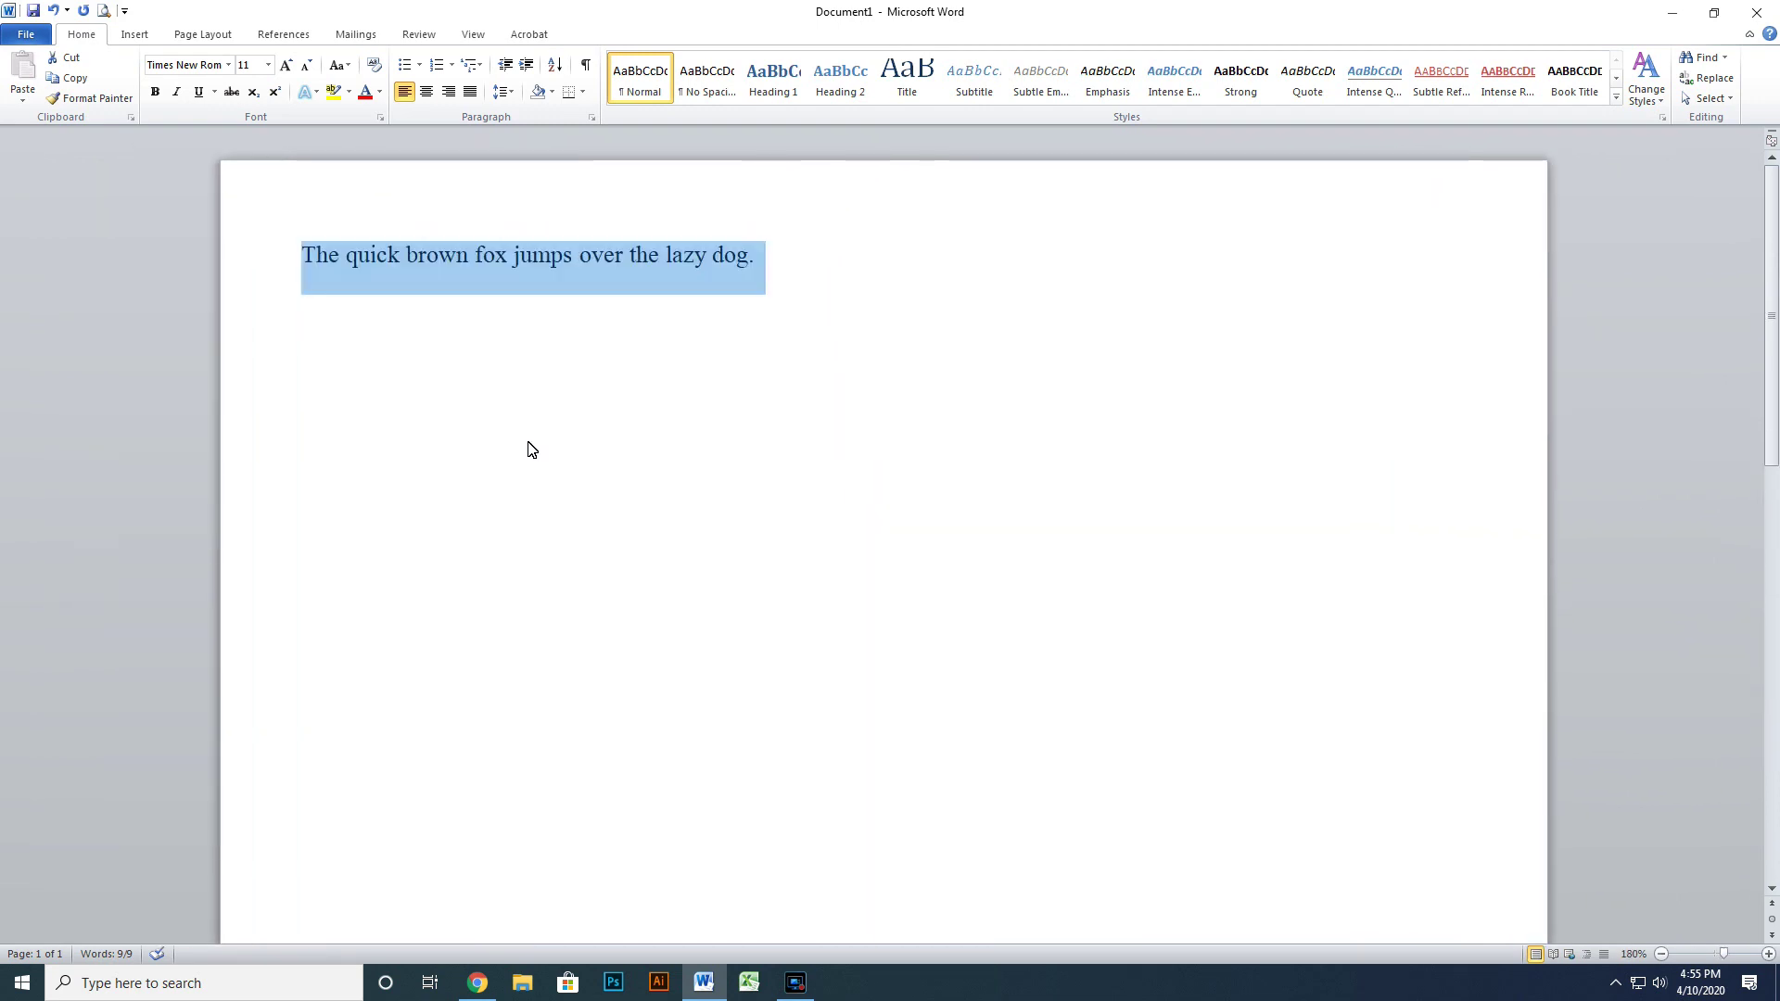
{"action": "scroll", "coordinate": [531, 450], "scroll_direction": "up", "scroll_amount": 2}
{"action": "scroll", "coordinate": [531, 449], "scroll_direction": "up", "scroll_amount": 2}
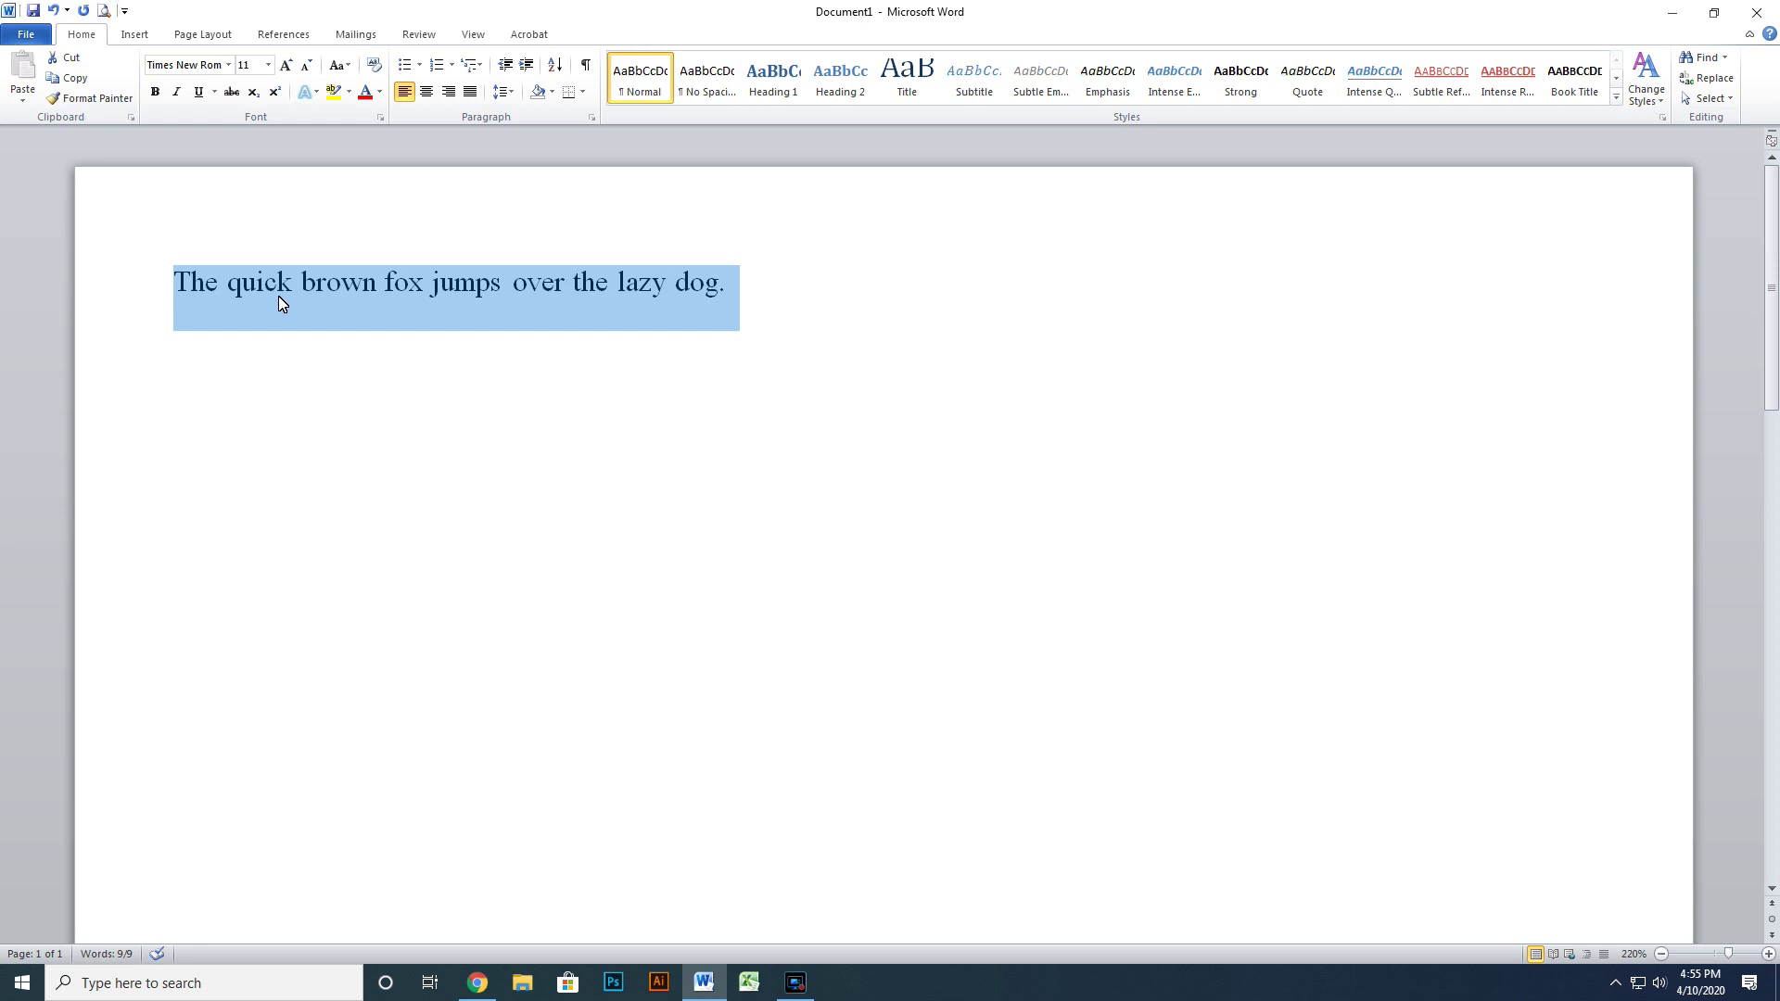
{"action": "left_click", "coordinate": [269, 69]}
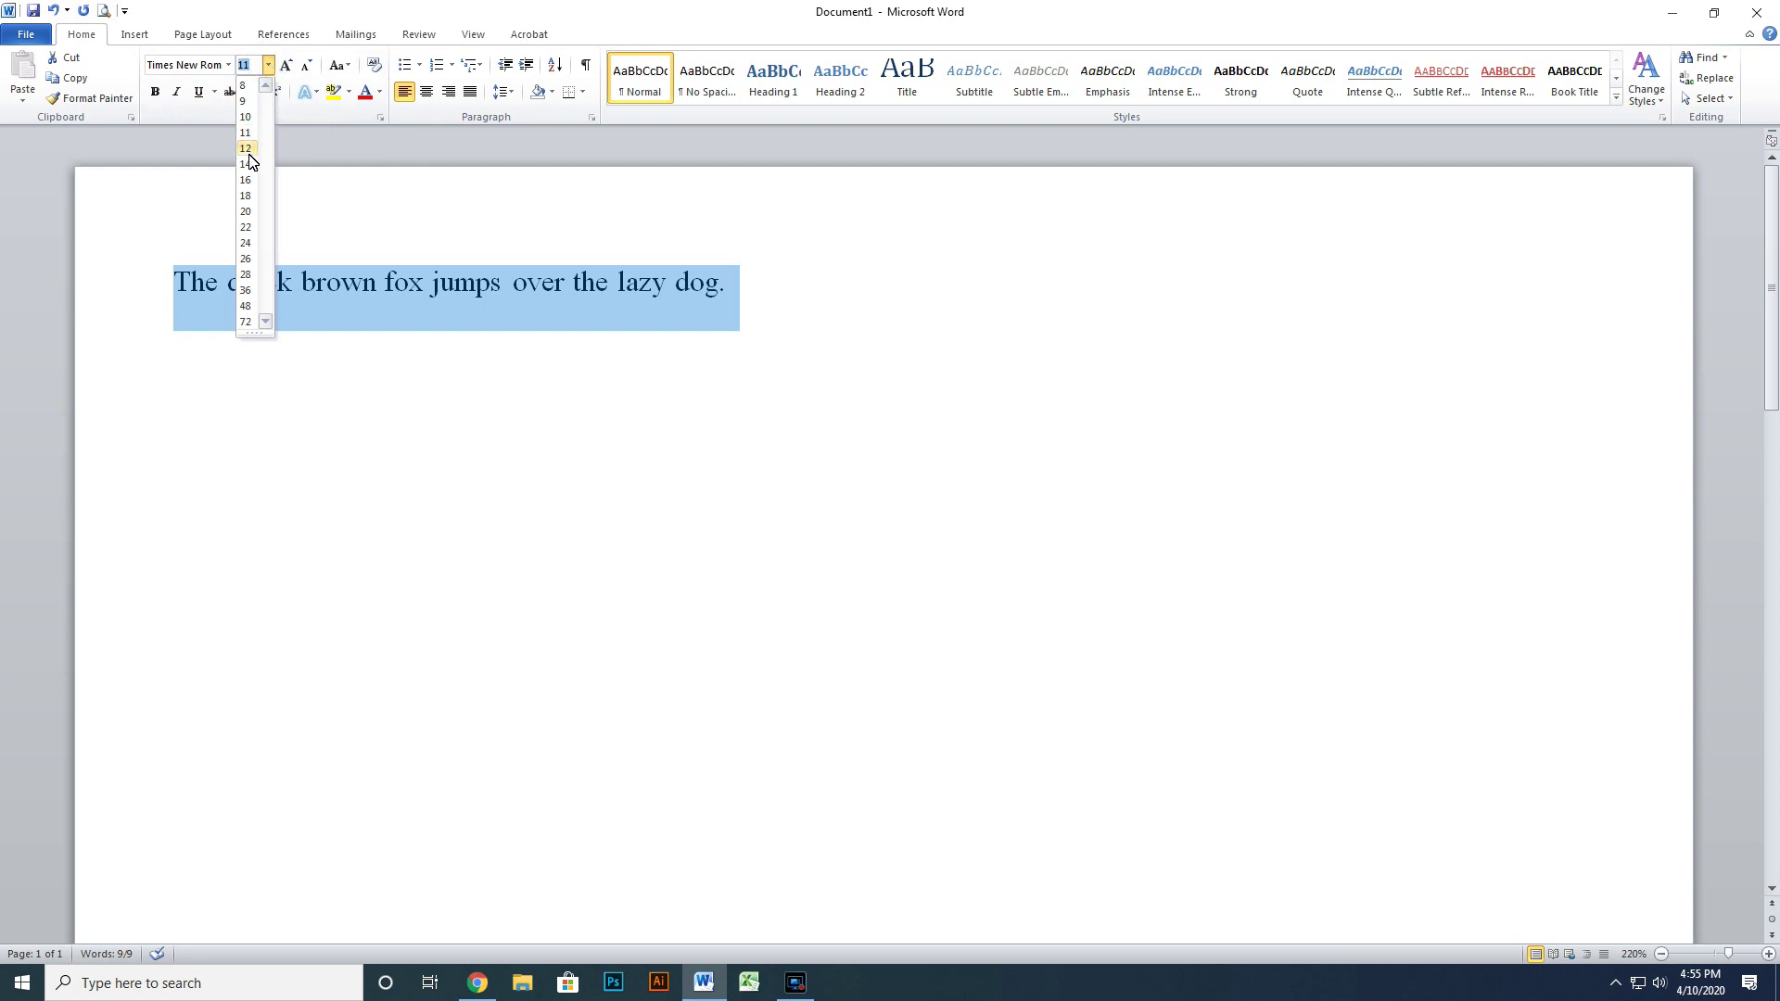
{"action": "left_click", "coordinate": [268, 65]}
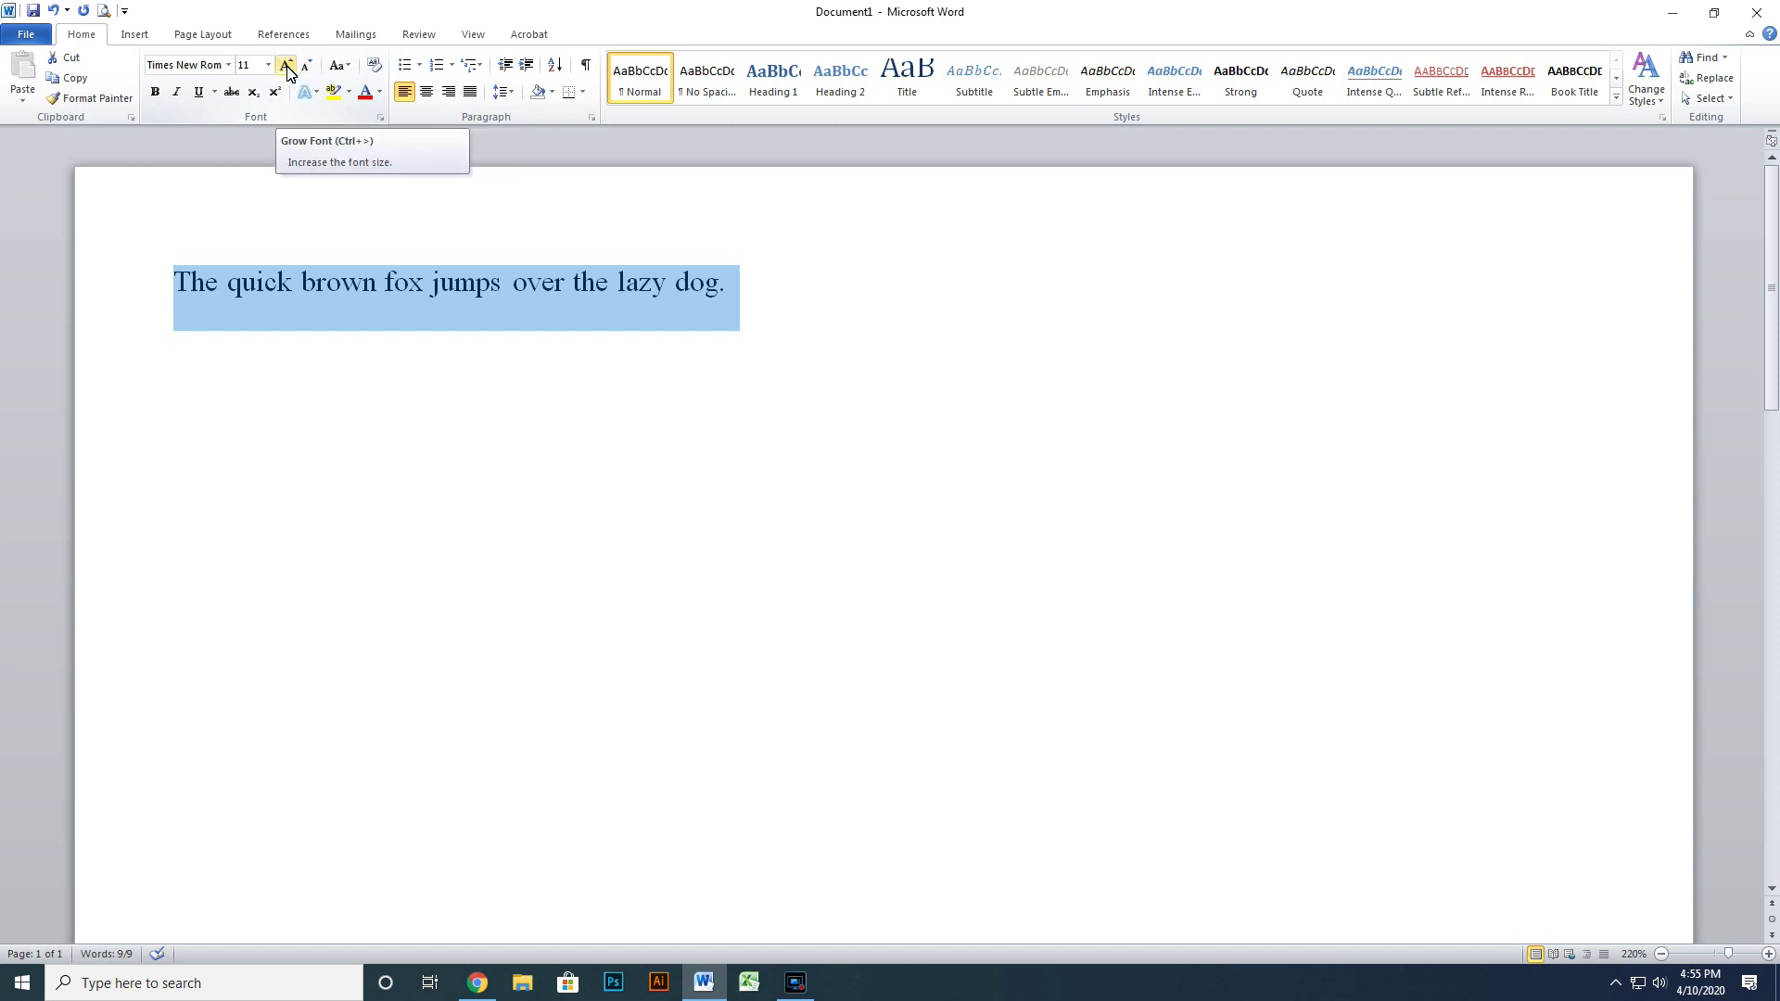
- Grow the sentence's font to 24 pt, then shrink it back to 20 pt
{"action": "left_click", "coordinate": [289, 71]}
{"action": "left_click", "coordinate": [288, 71]}
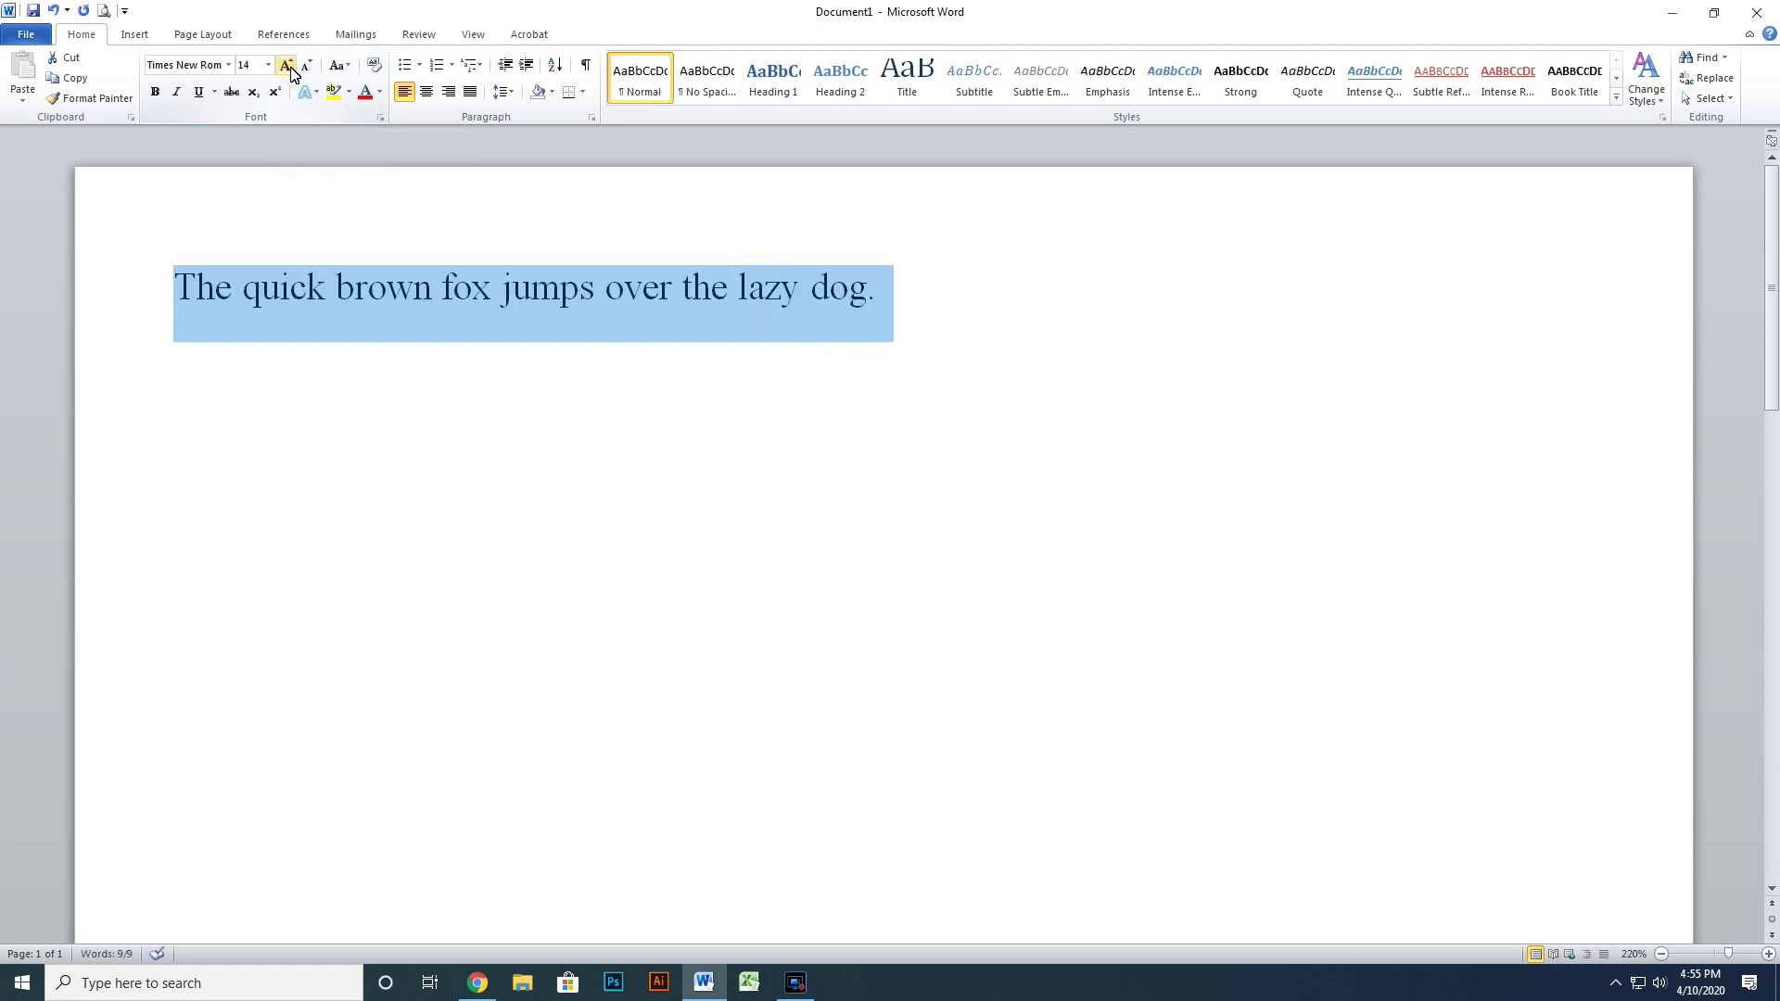
{"action": "left_click", "coordinate": [289, 71]}
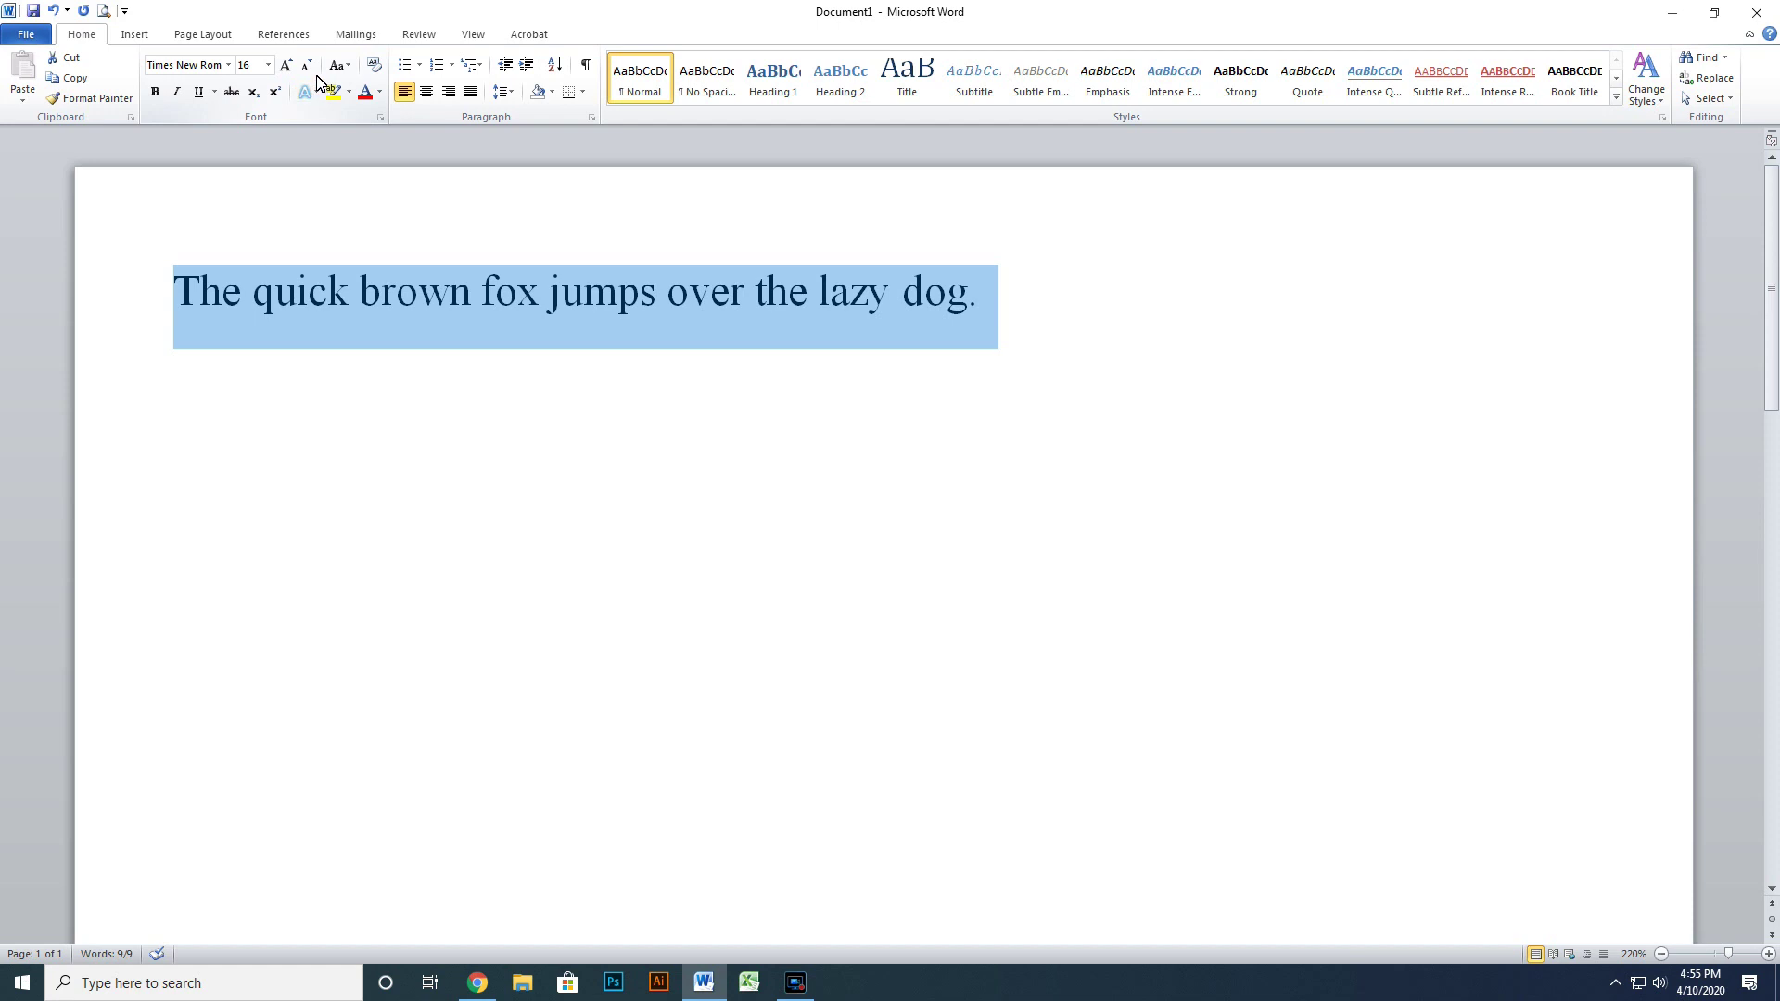
{"action": "left_click", "coordinate": [288, 69]}
{"action": "left_click", "coordinate": [288, 70]}
{"action": "left_click", "coordinate": [289, 70]}
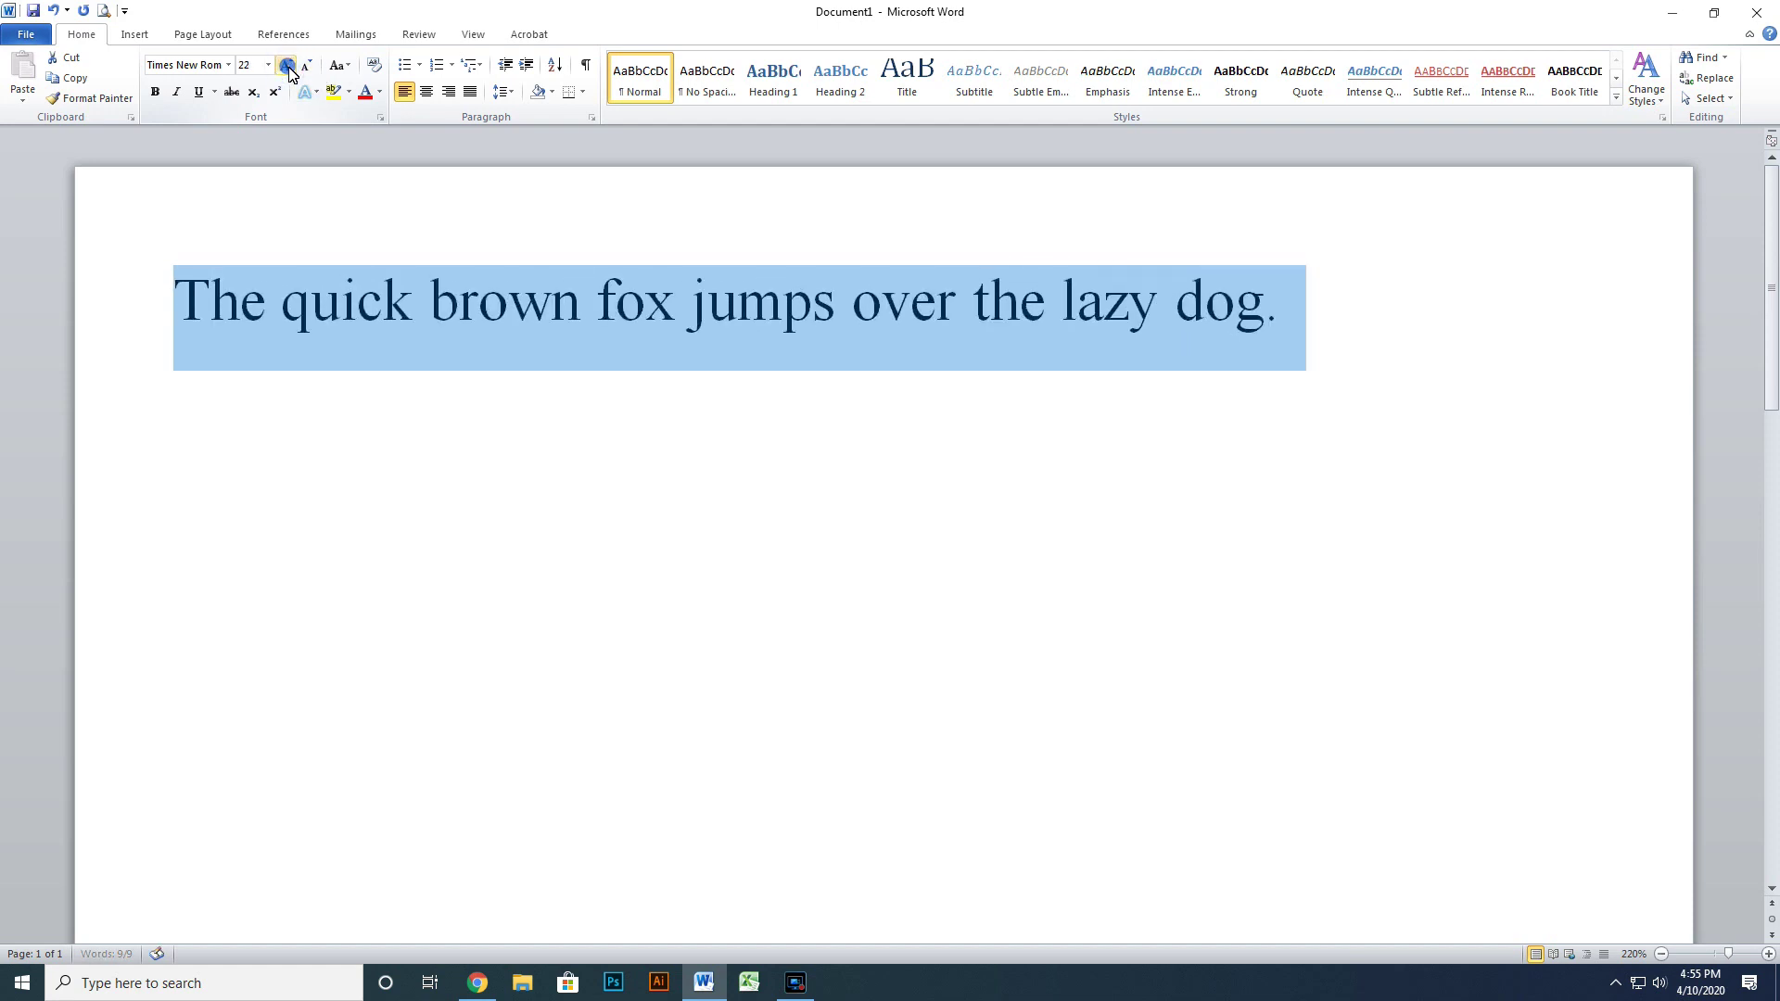
{"action": "left_click", "coordinate": [288, 69]}
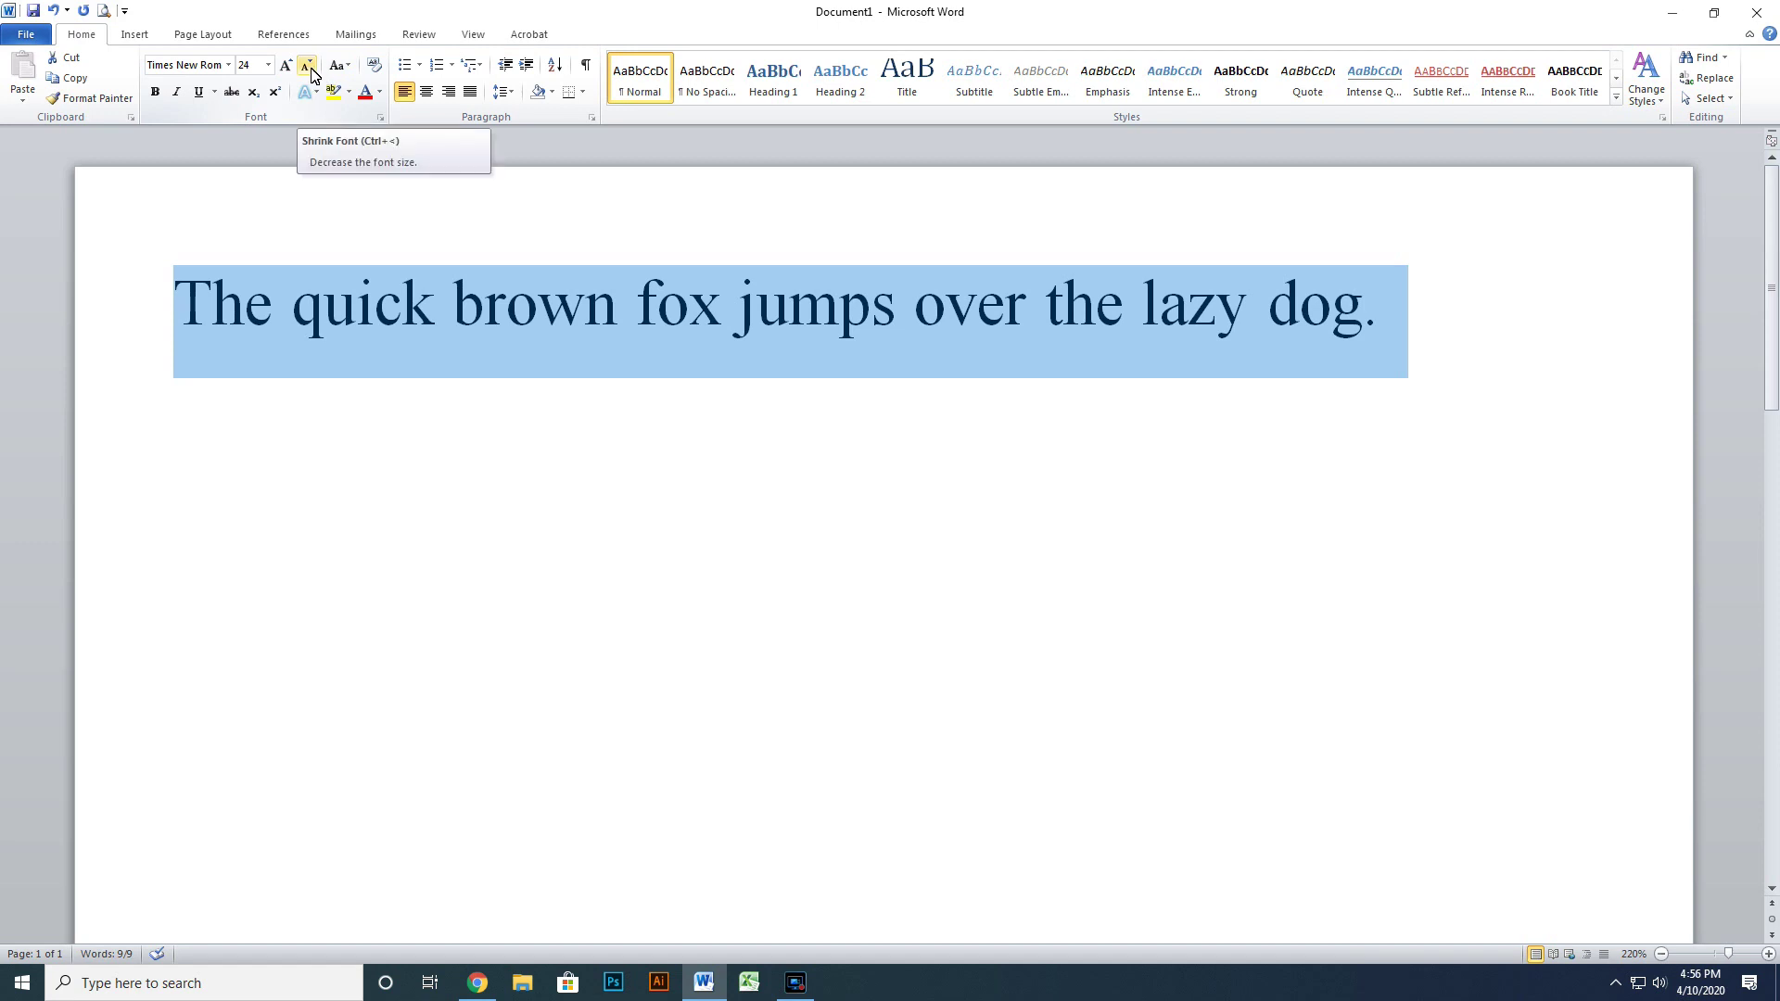
{"action": "left_click", "coordinate": [312, 72]}
{"action": "left_click", "coordinate": [311, 72]}
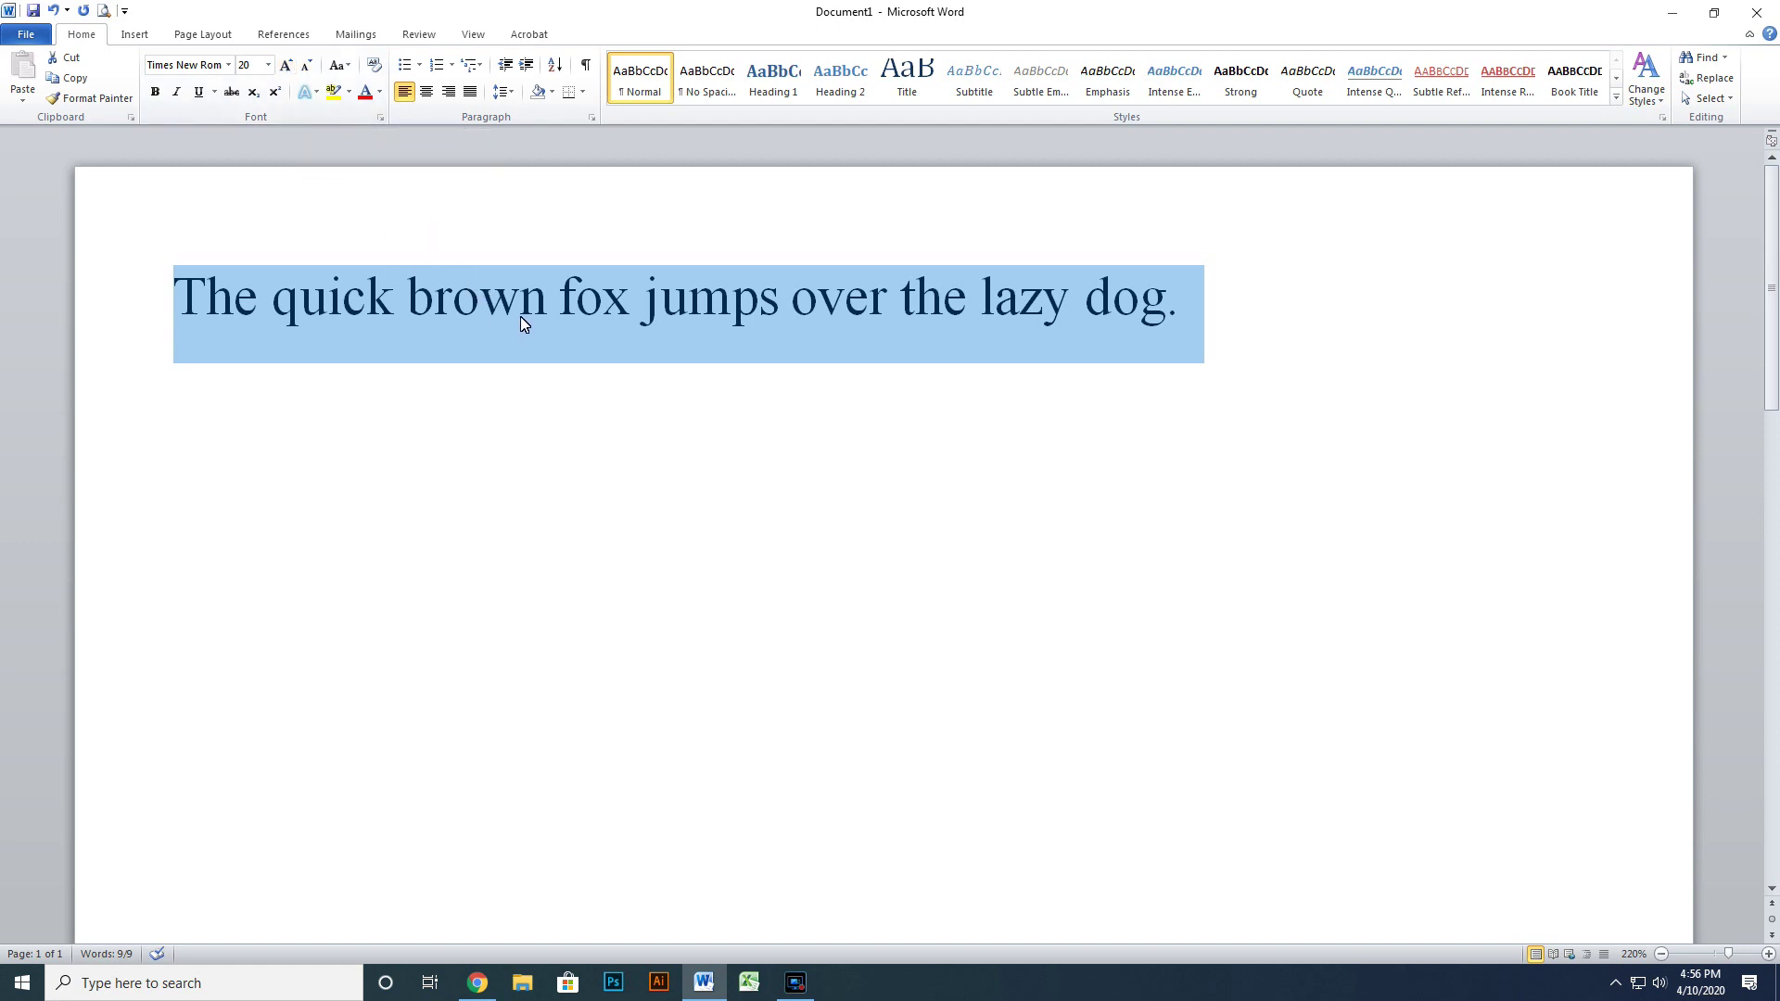
{"action": "left_click", "coordinate": [281, 308]}
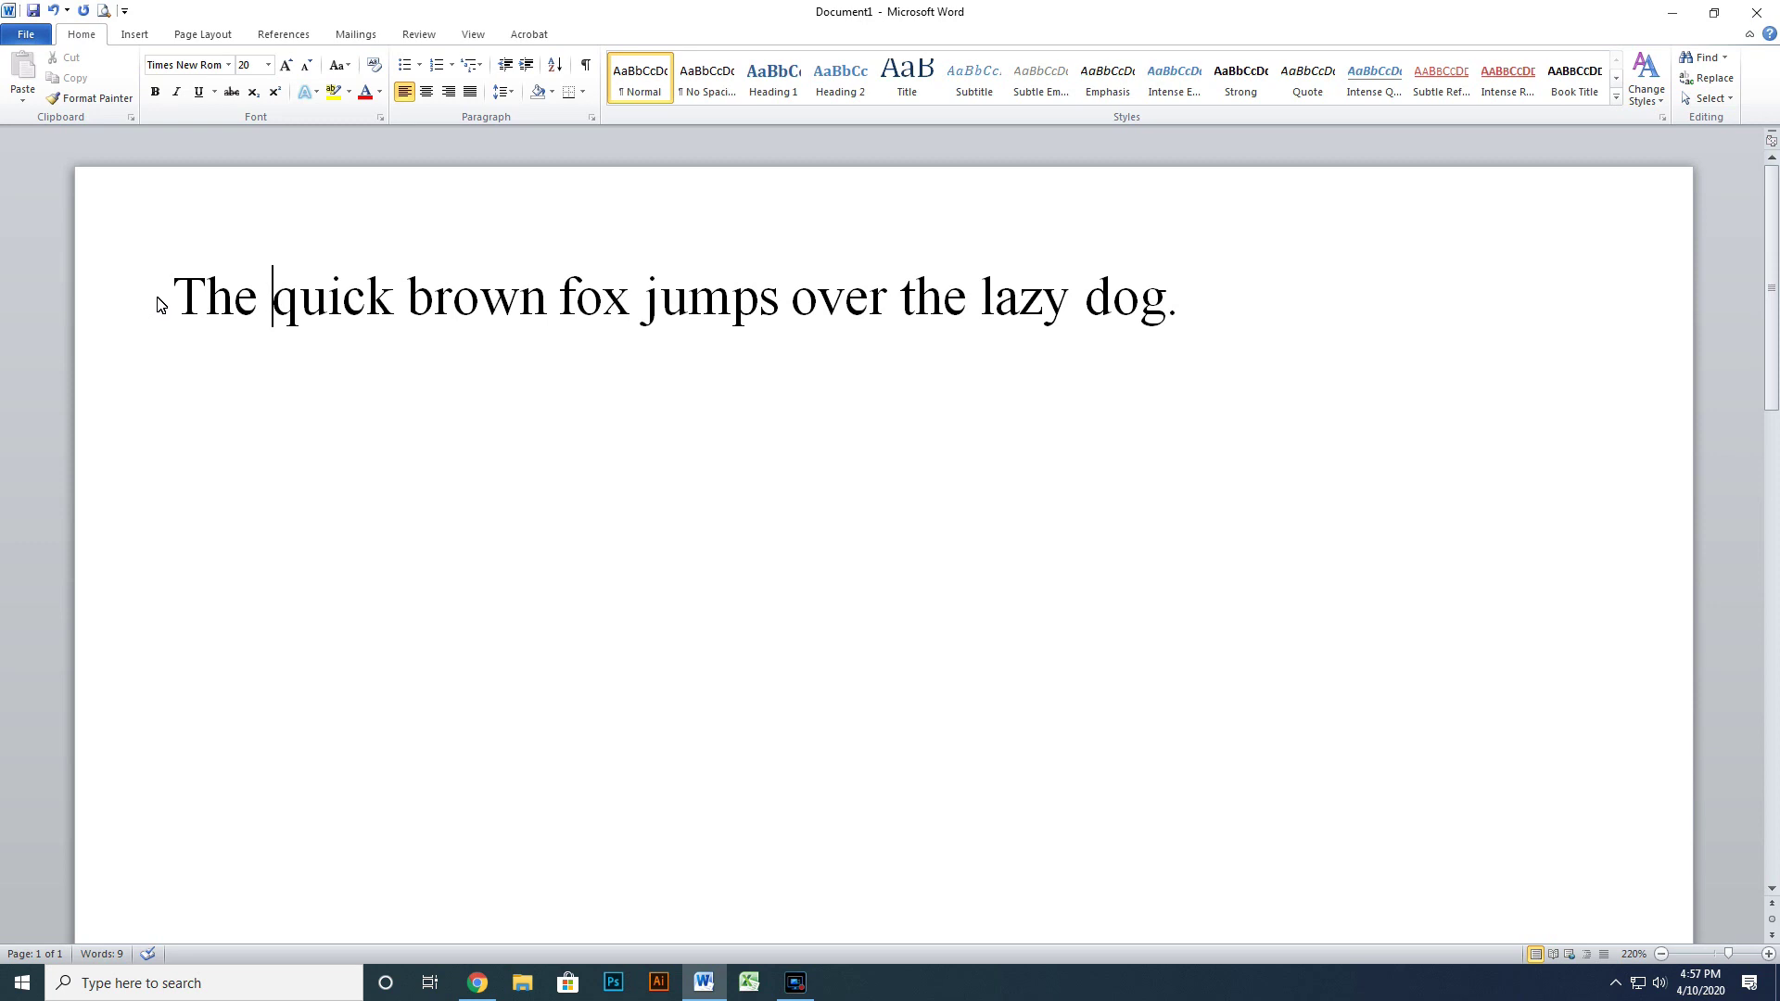
- Select and copy the fox sentence line, then paste it back in place
{"action": "left_click", "coordinate": [160, 304]}
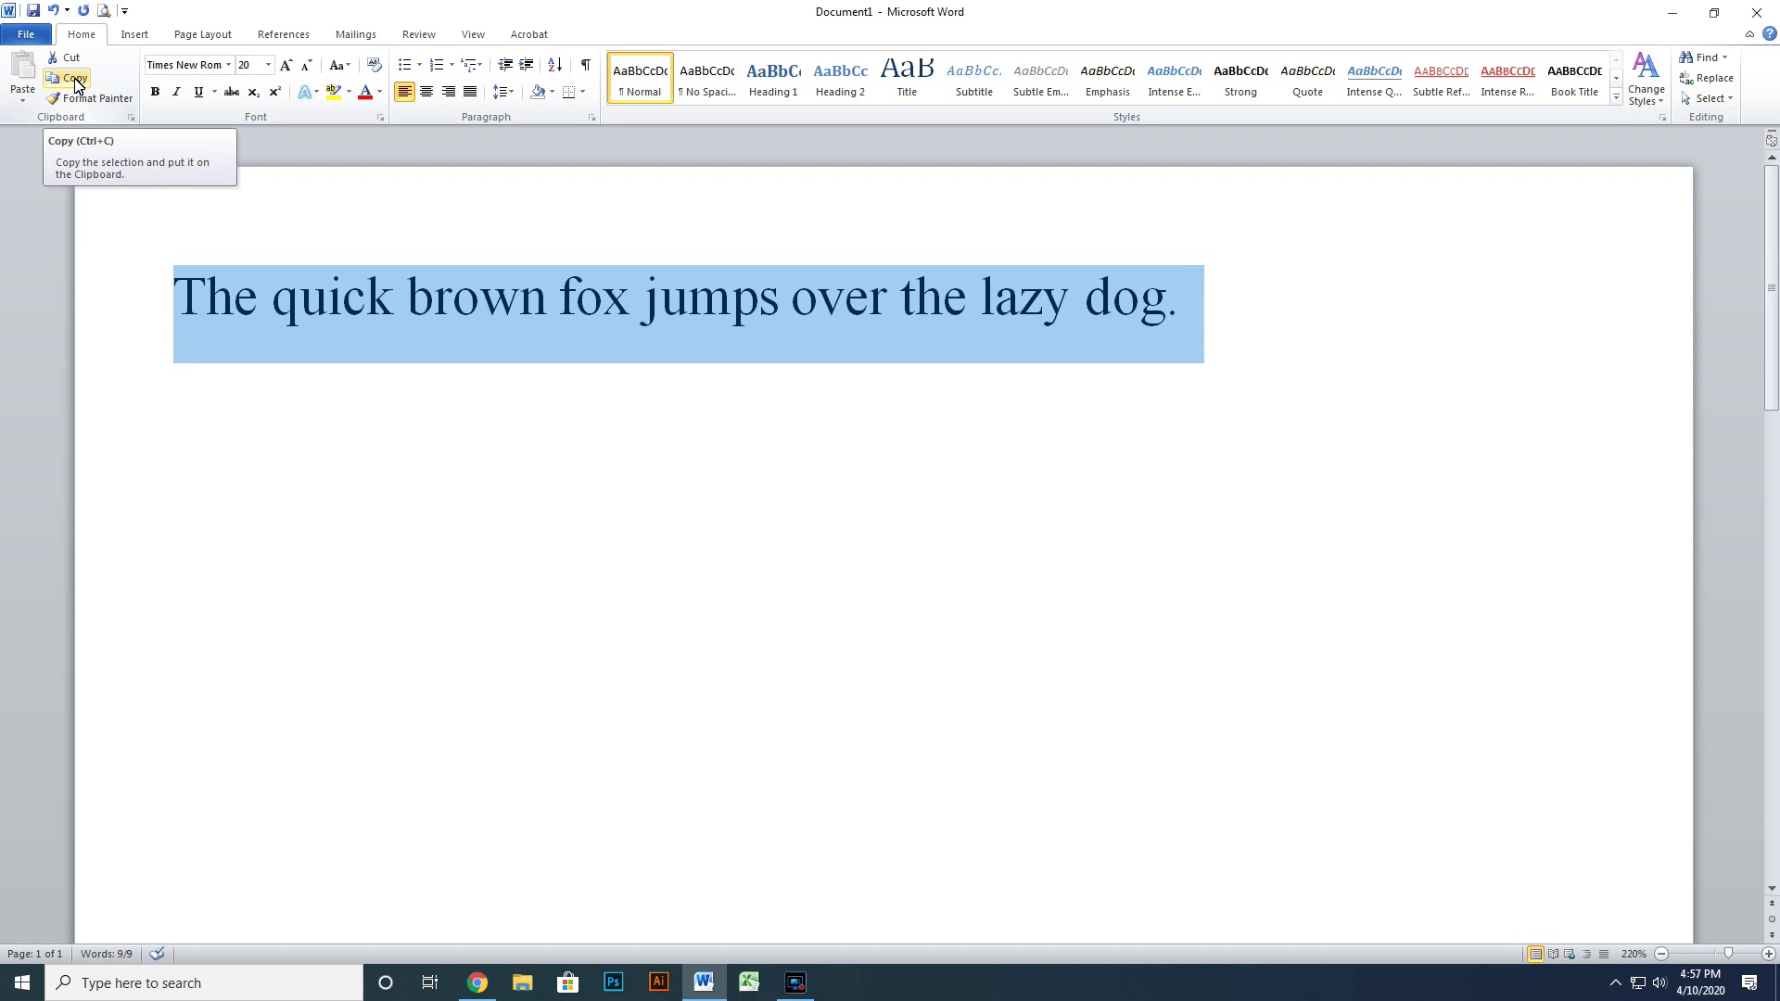
{"action": "left_click", "coordinate": [77, 85]}
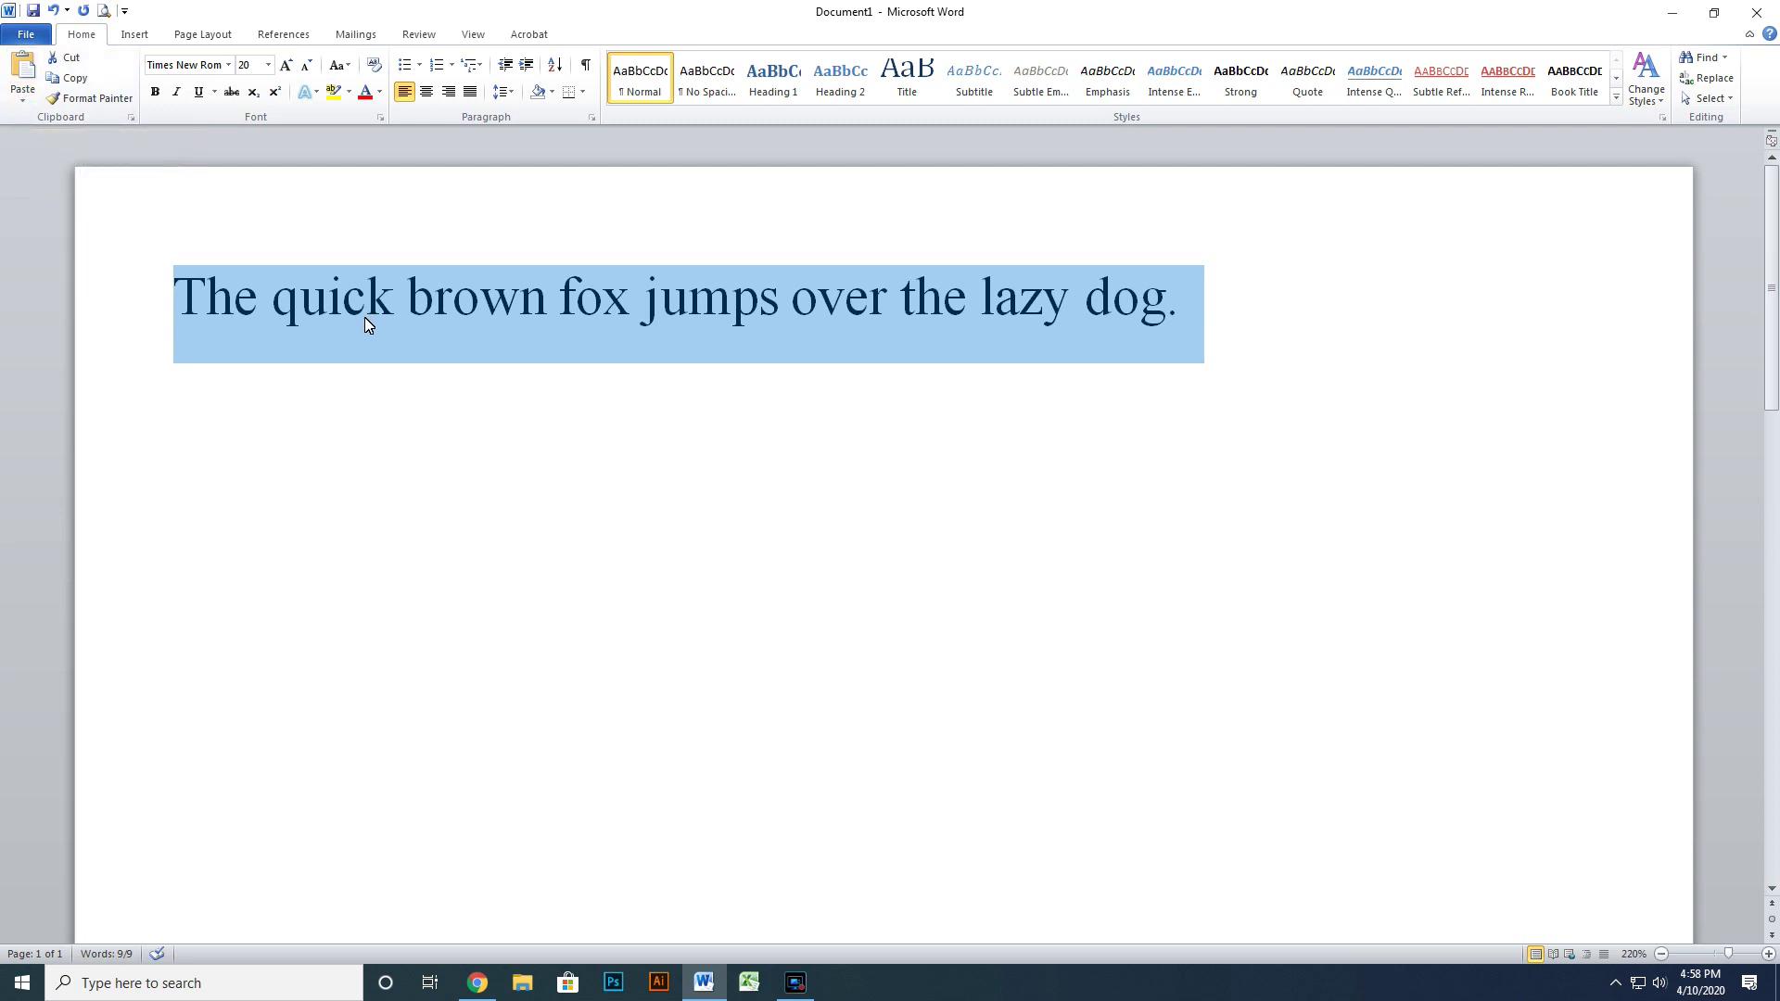
{"action": "key", "text": "ctrl+v"}
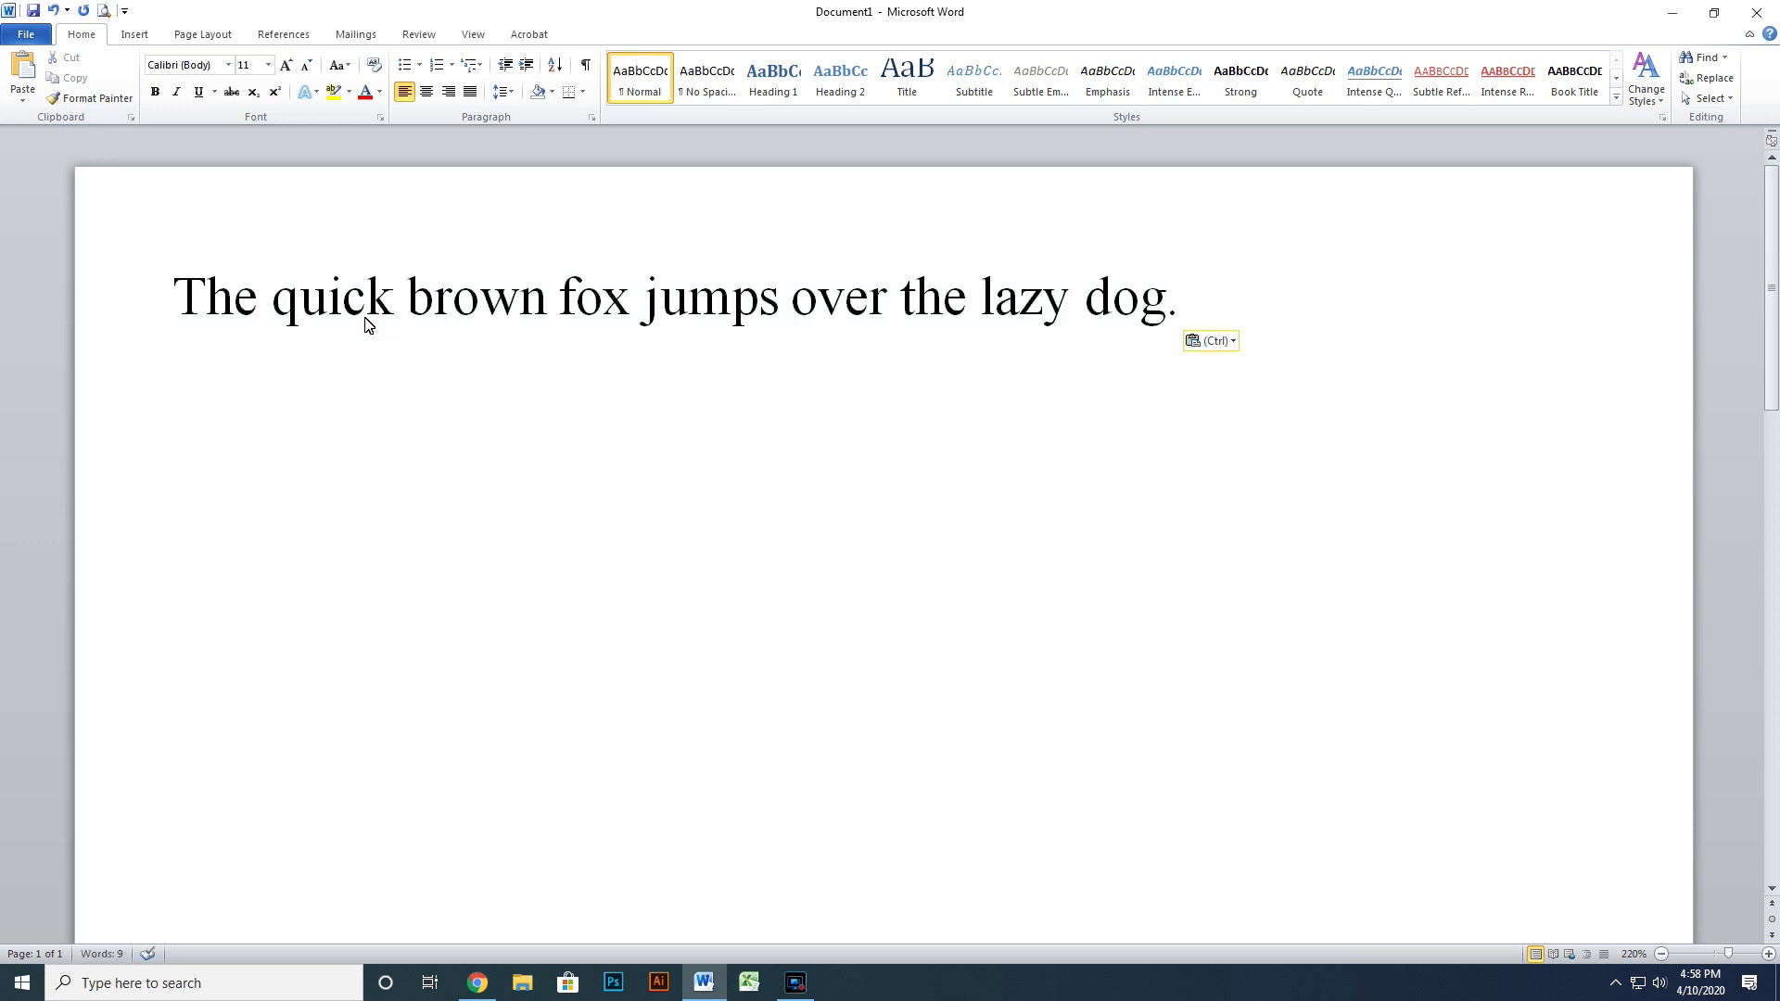
- Paste three more copies to get four identical fox sentence lines
{"action": "key", "text": "ctrl+v"}
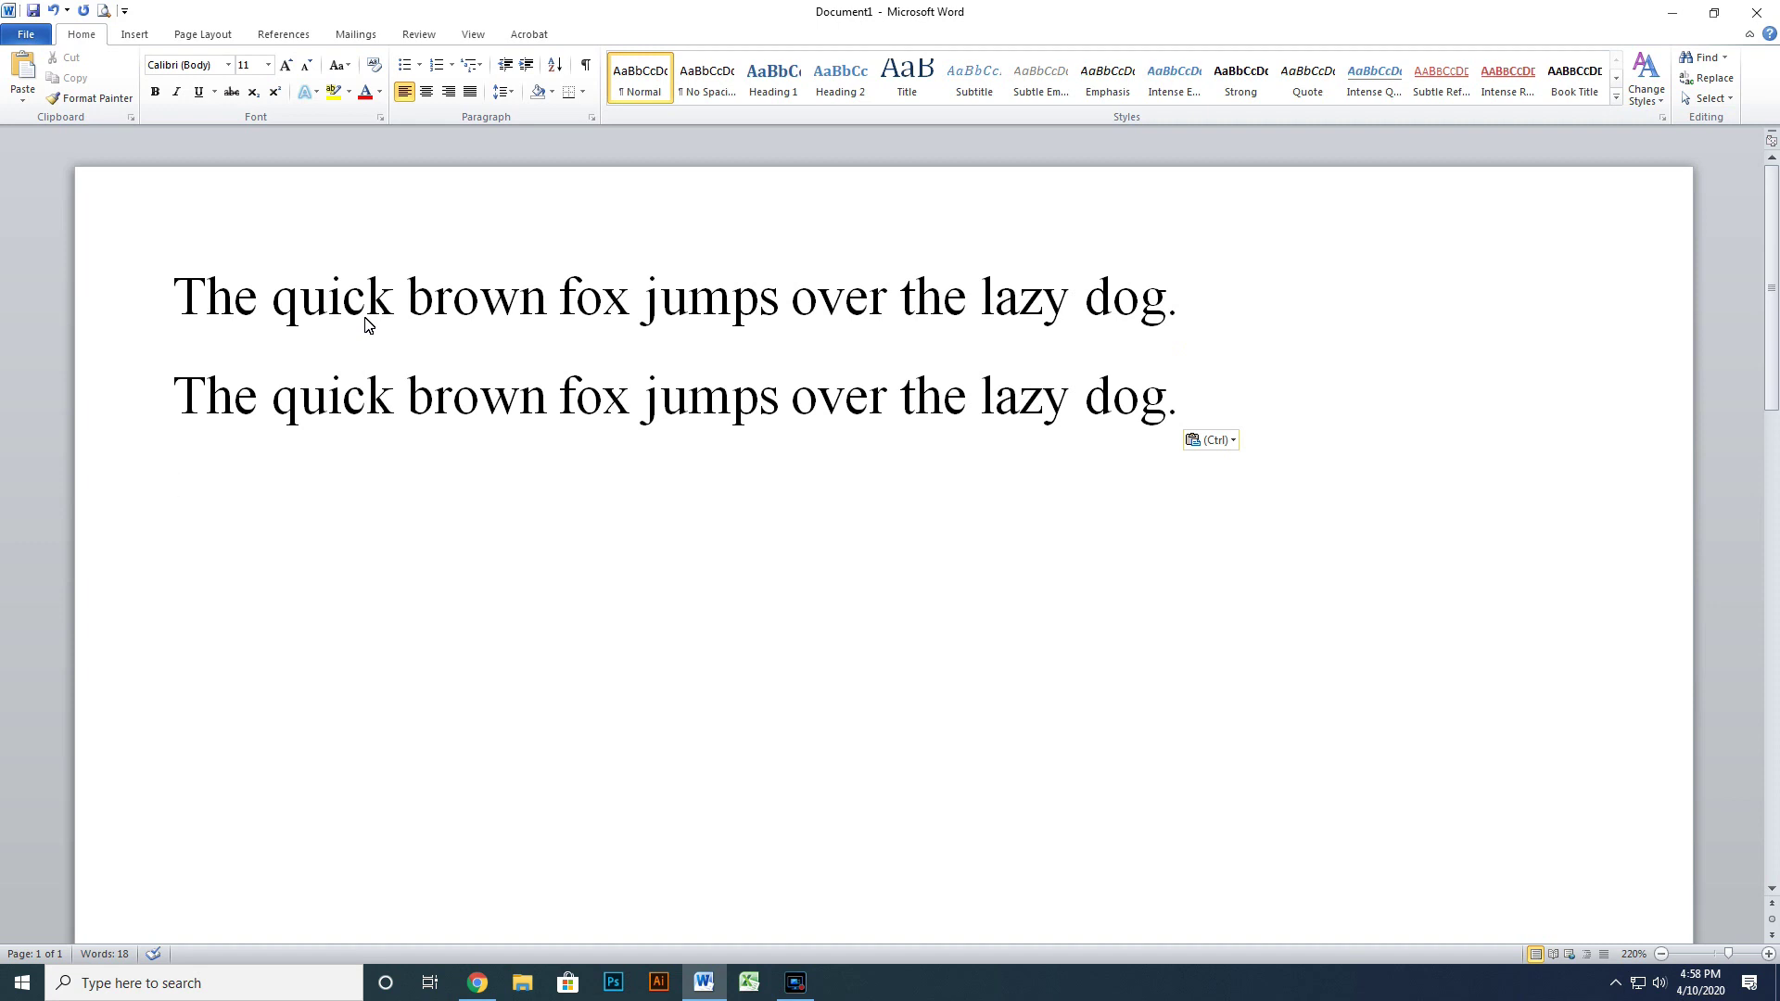
{"action": "key", "text": "ctrl+v"}
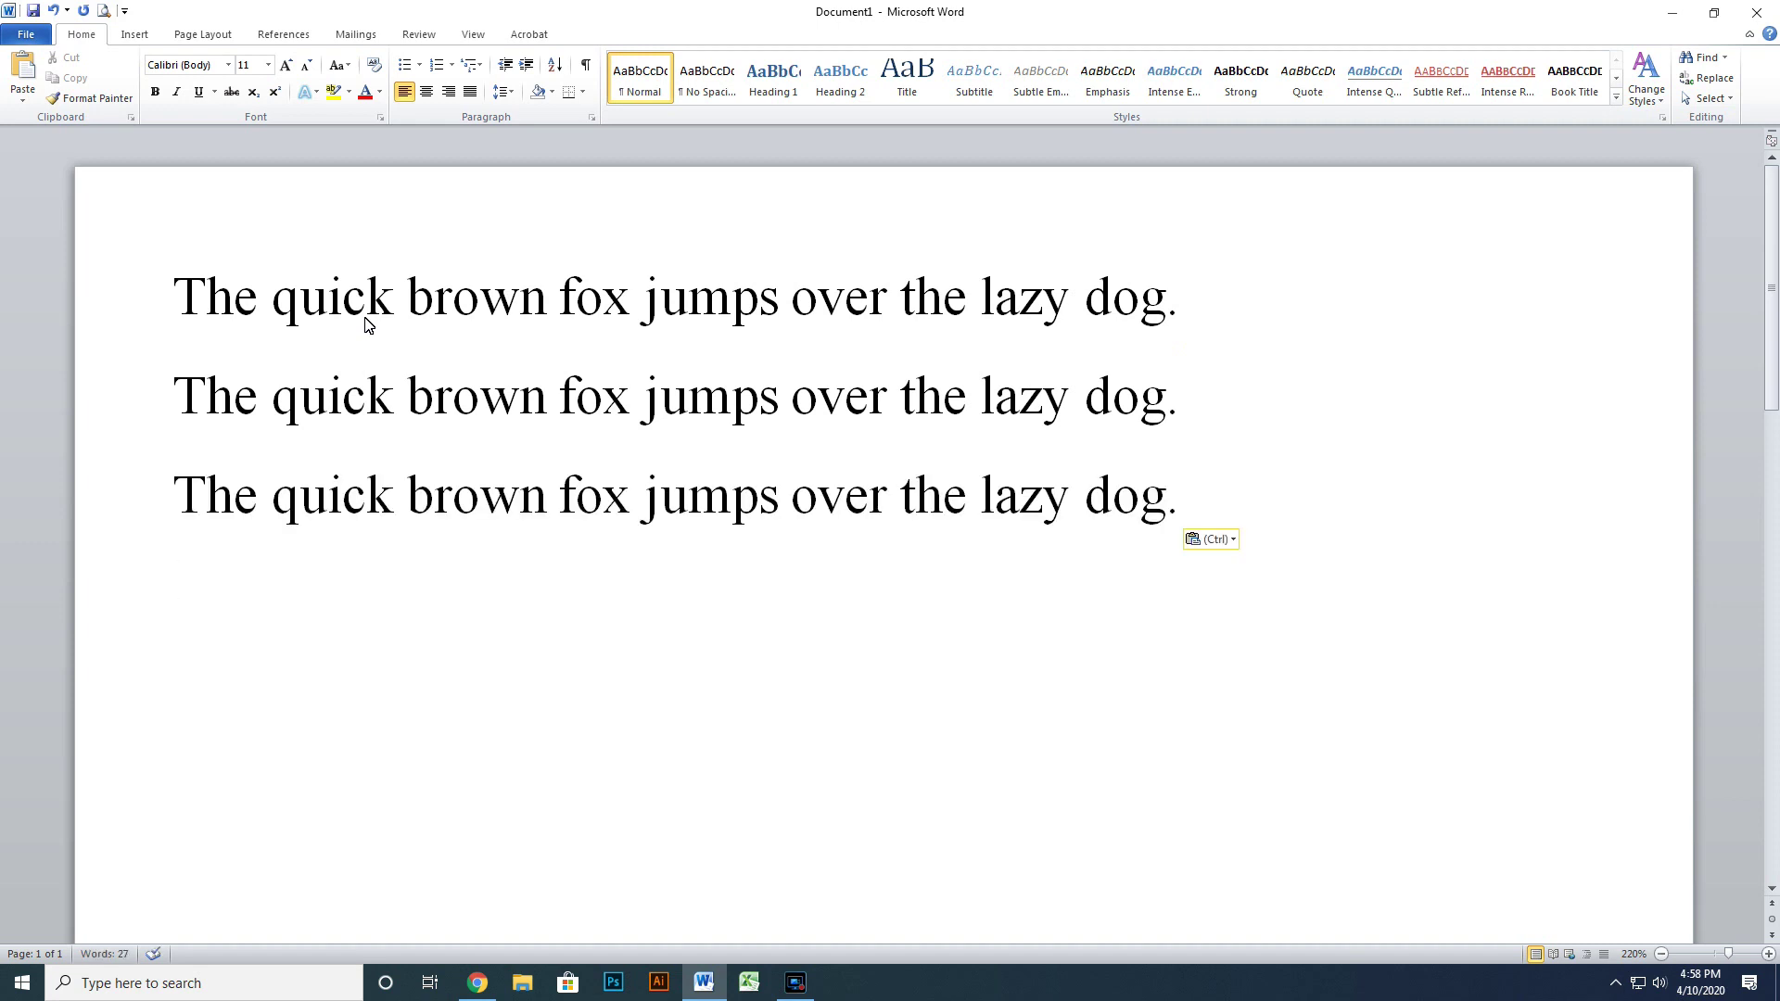
{"action": "key", "text": "ctrl+v"}
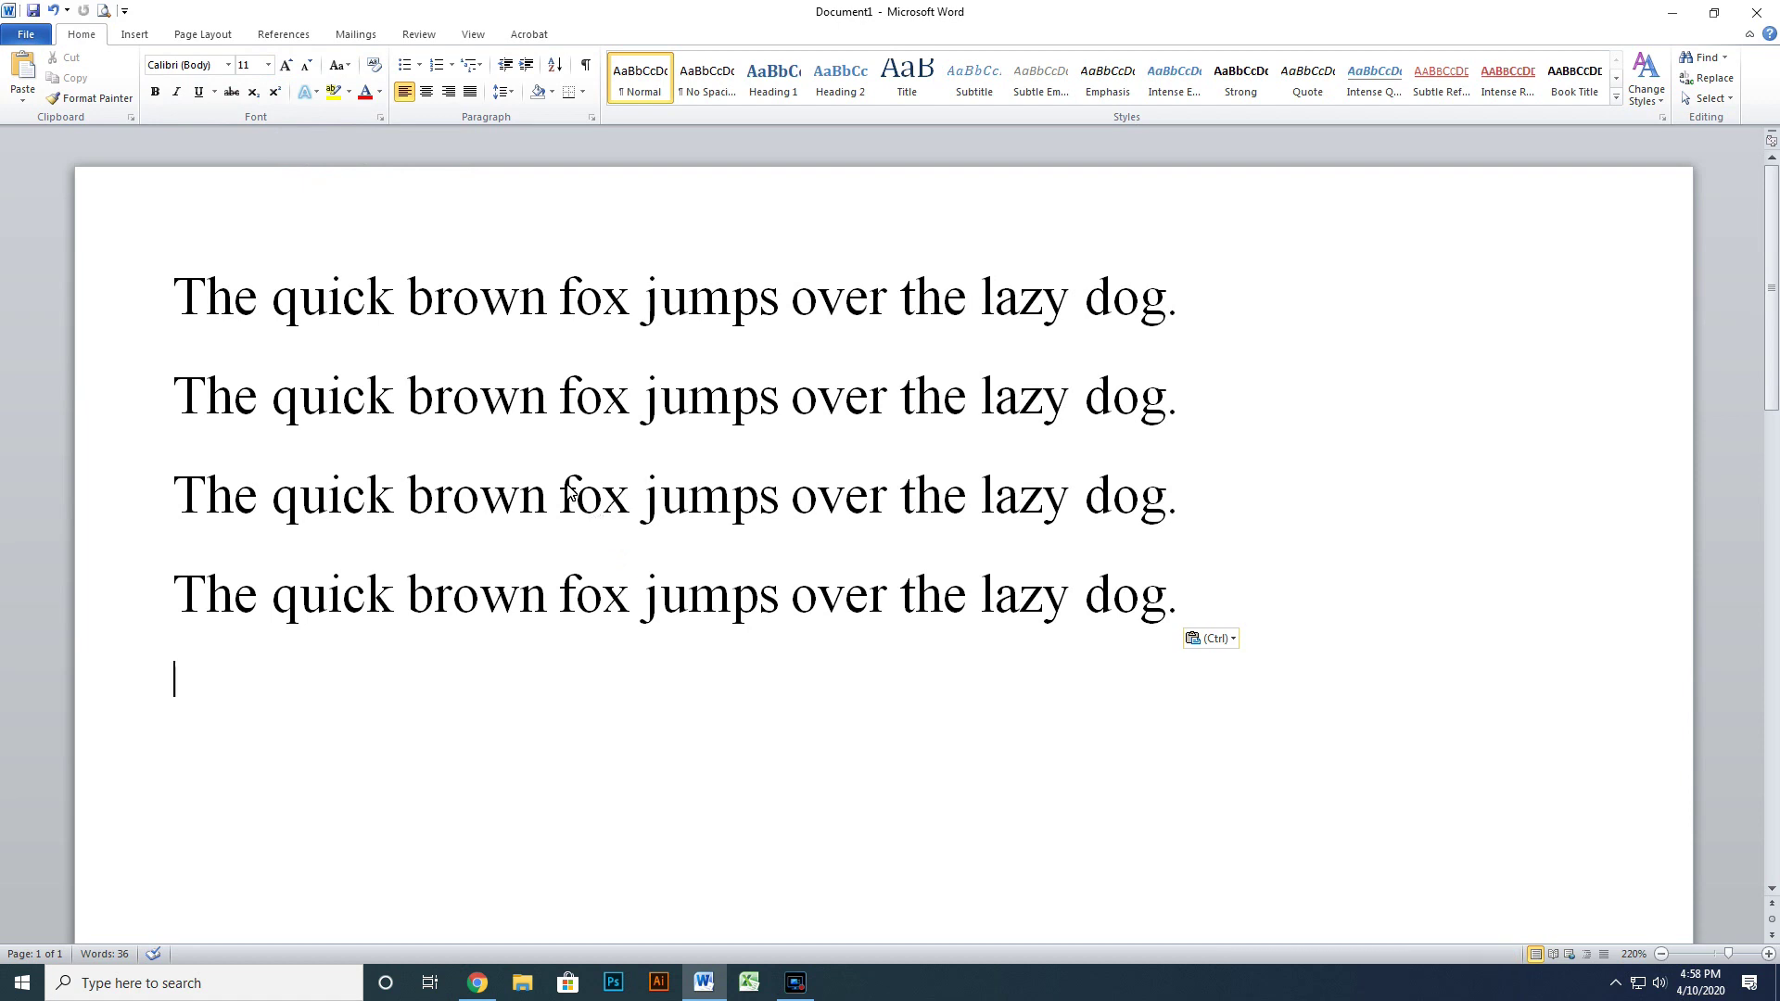
{"action": "left_click", "coordinate": [134, 308]}
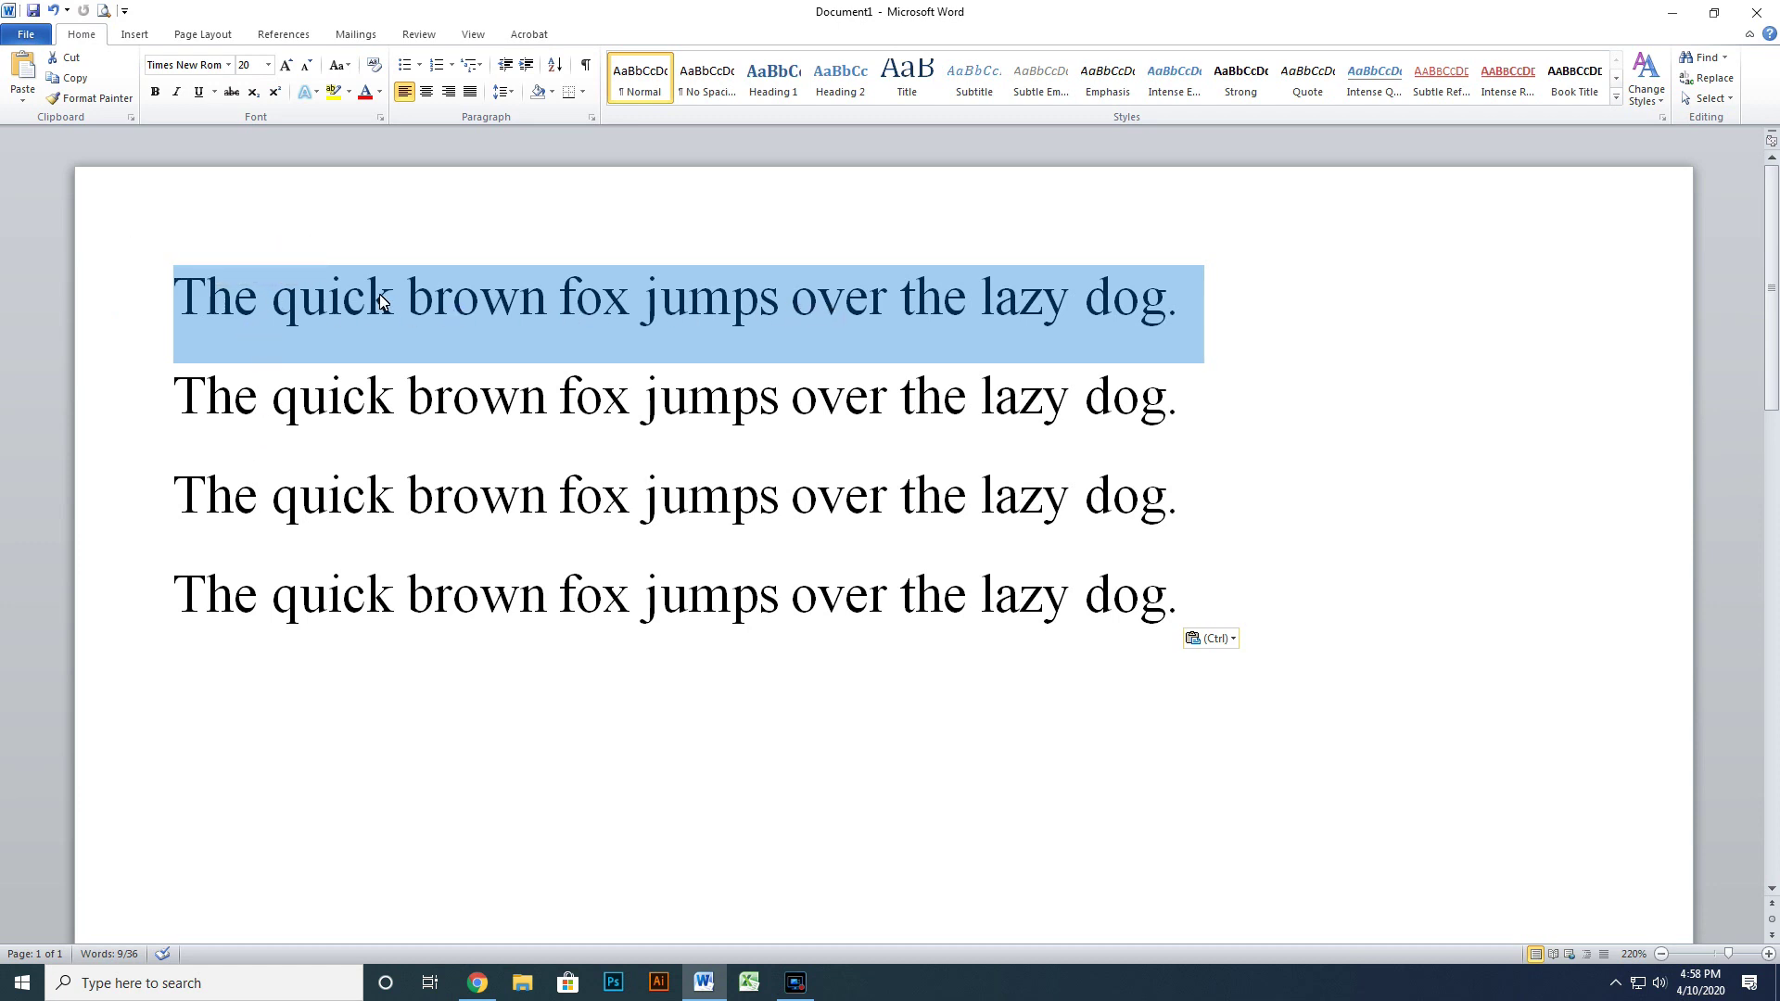
- Give the first line the blue standard font colour
{"action": "left_click", "coordinate": [380, 96]}
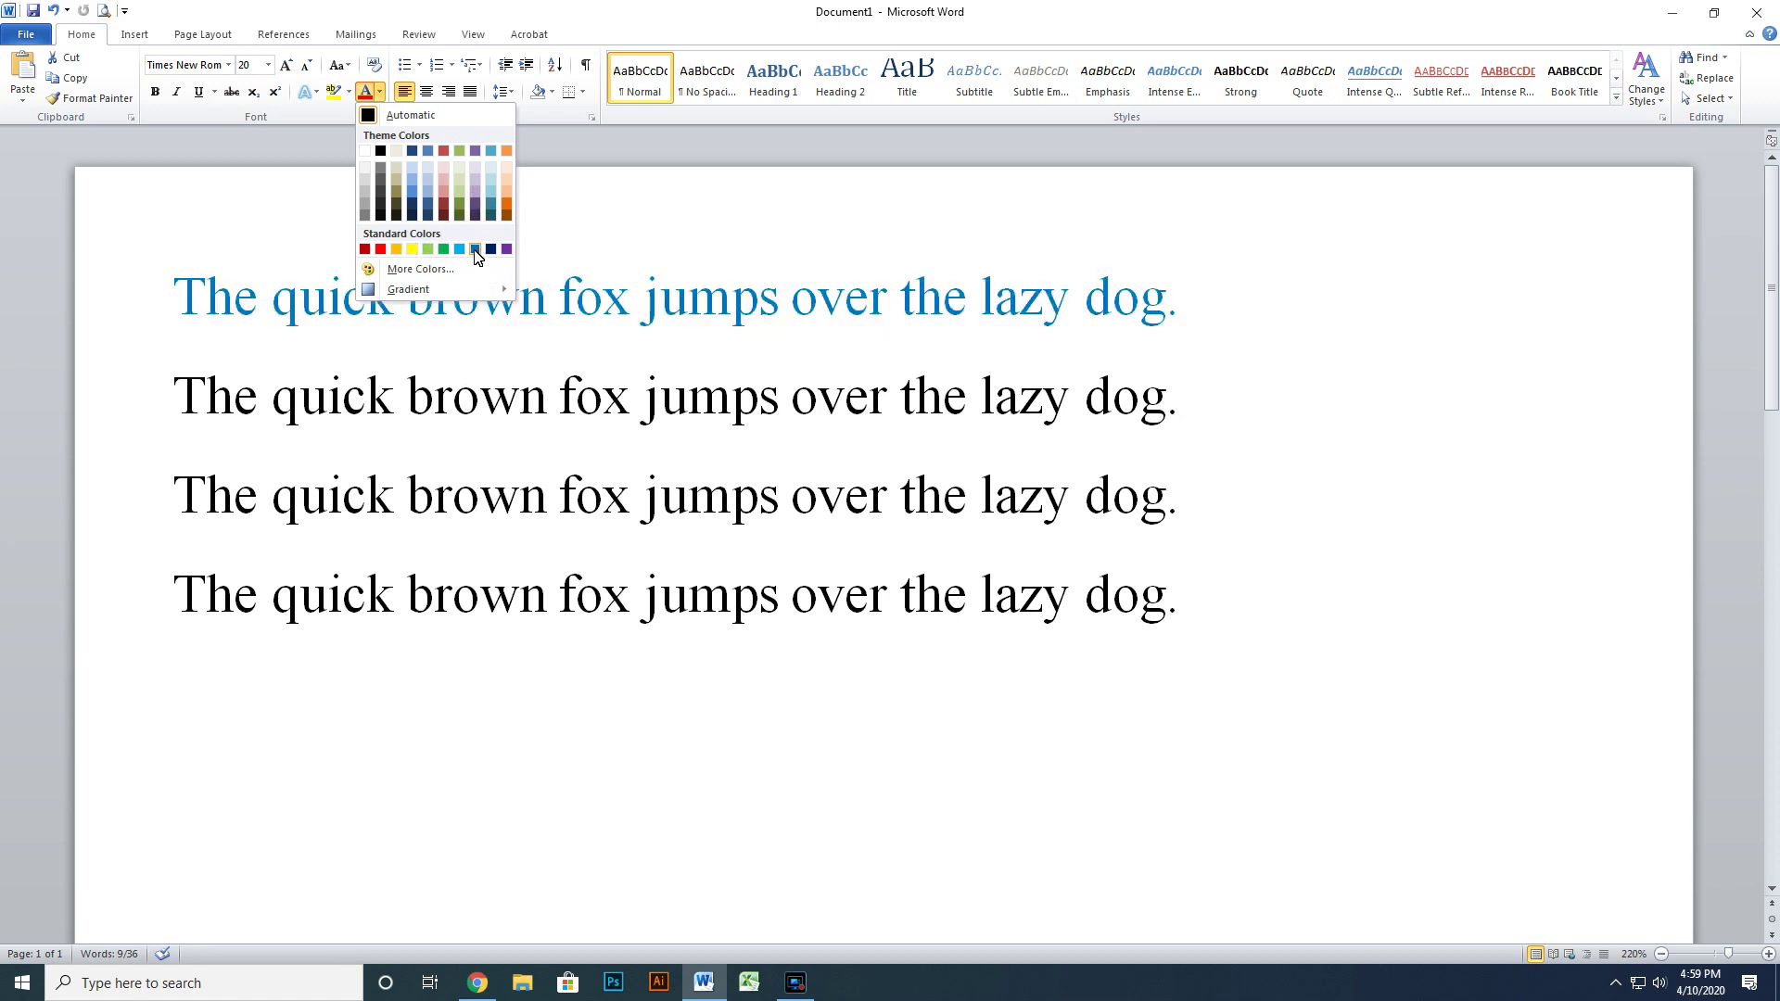
{"action": "left_click", "coordinate": [476, 250]}
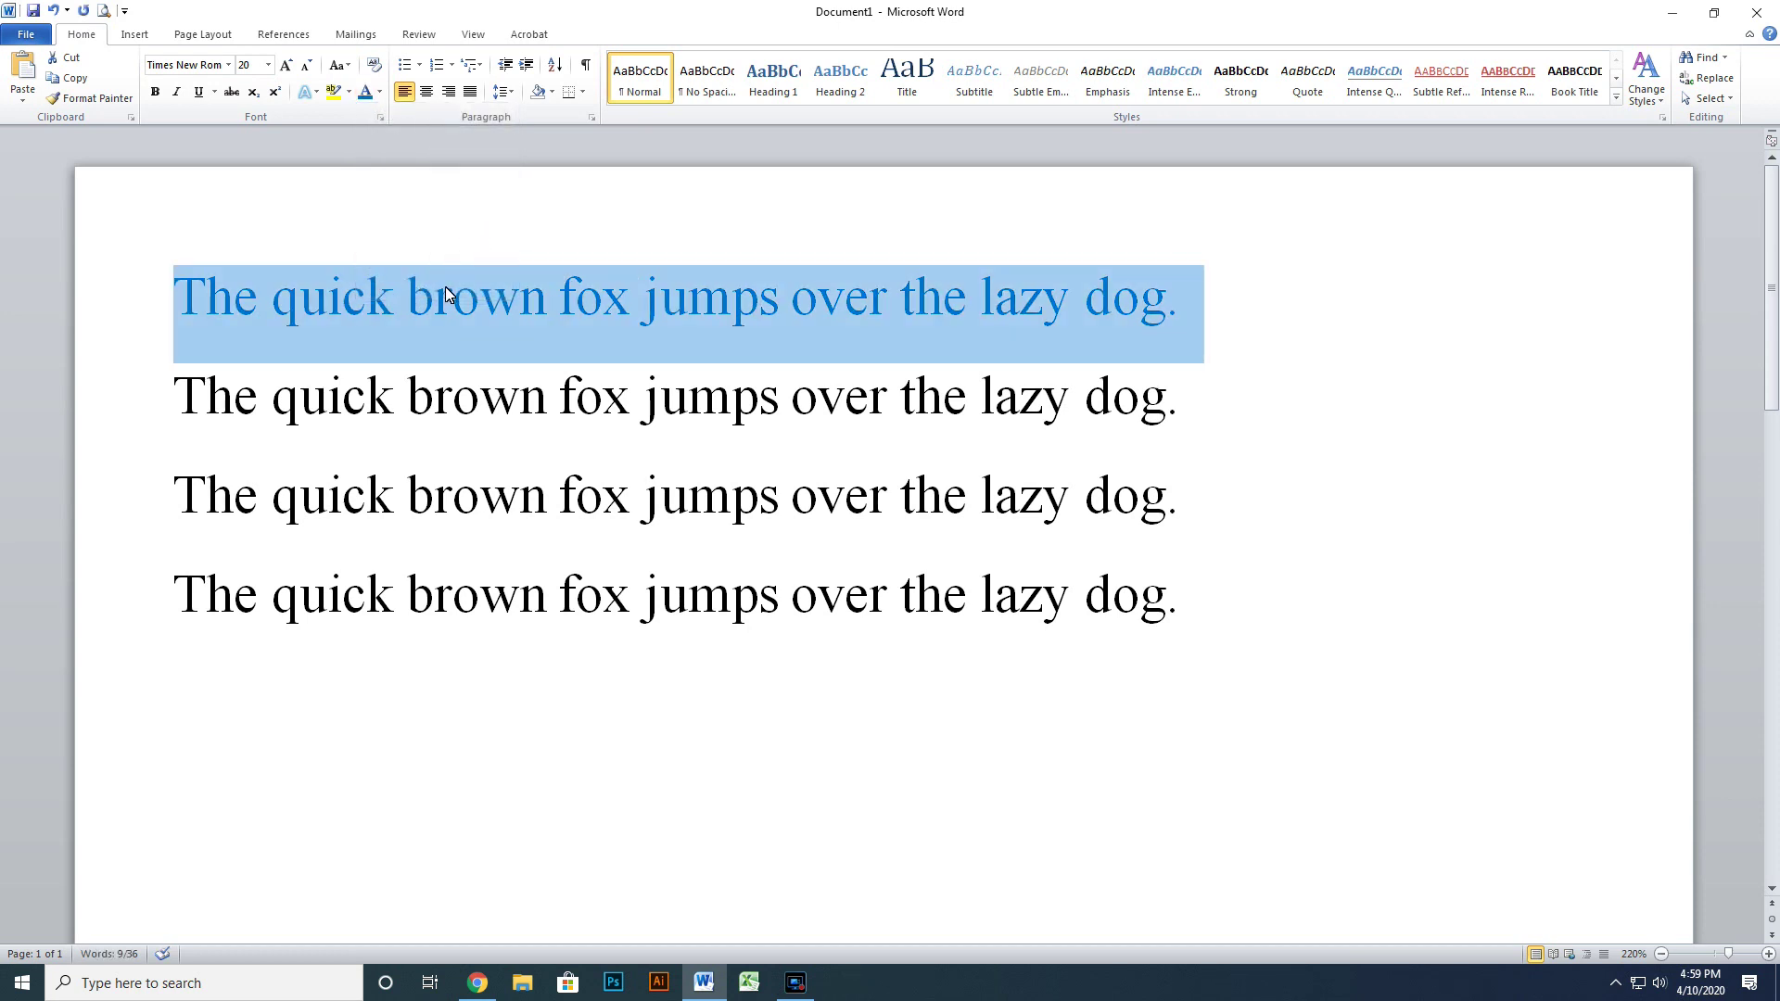
- Apply Red, Purple and Light Blue font colours to lines two, three and four
{"action": "left_click", "coordinate": [133, 414]}
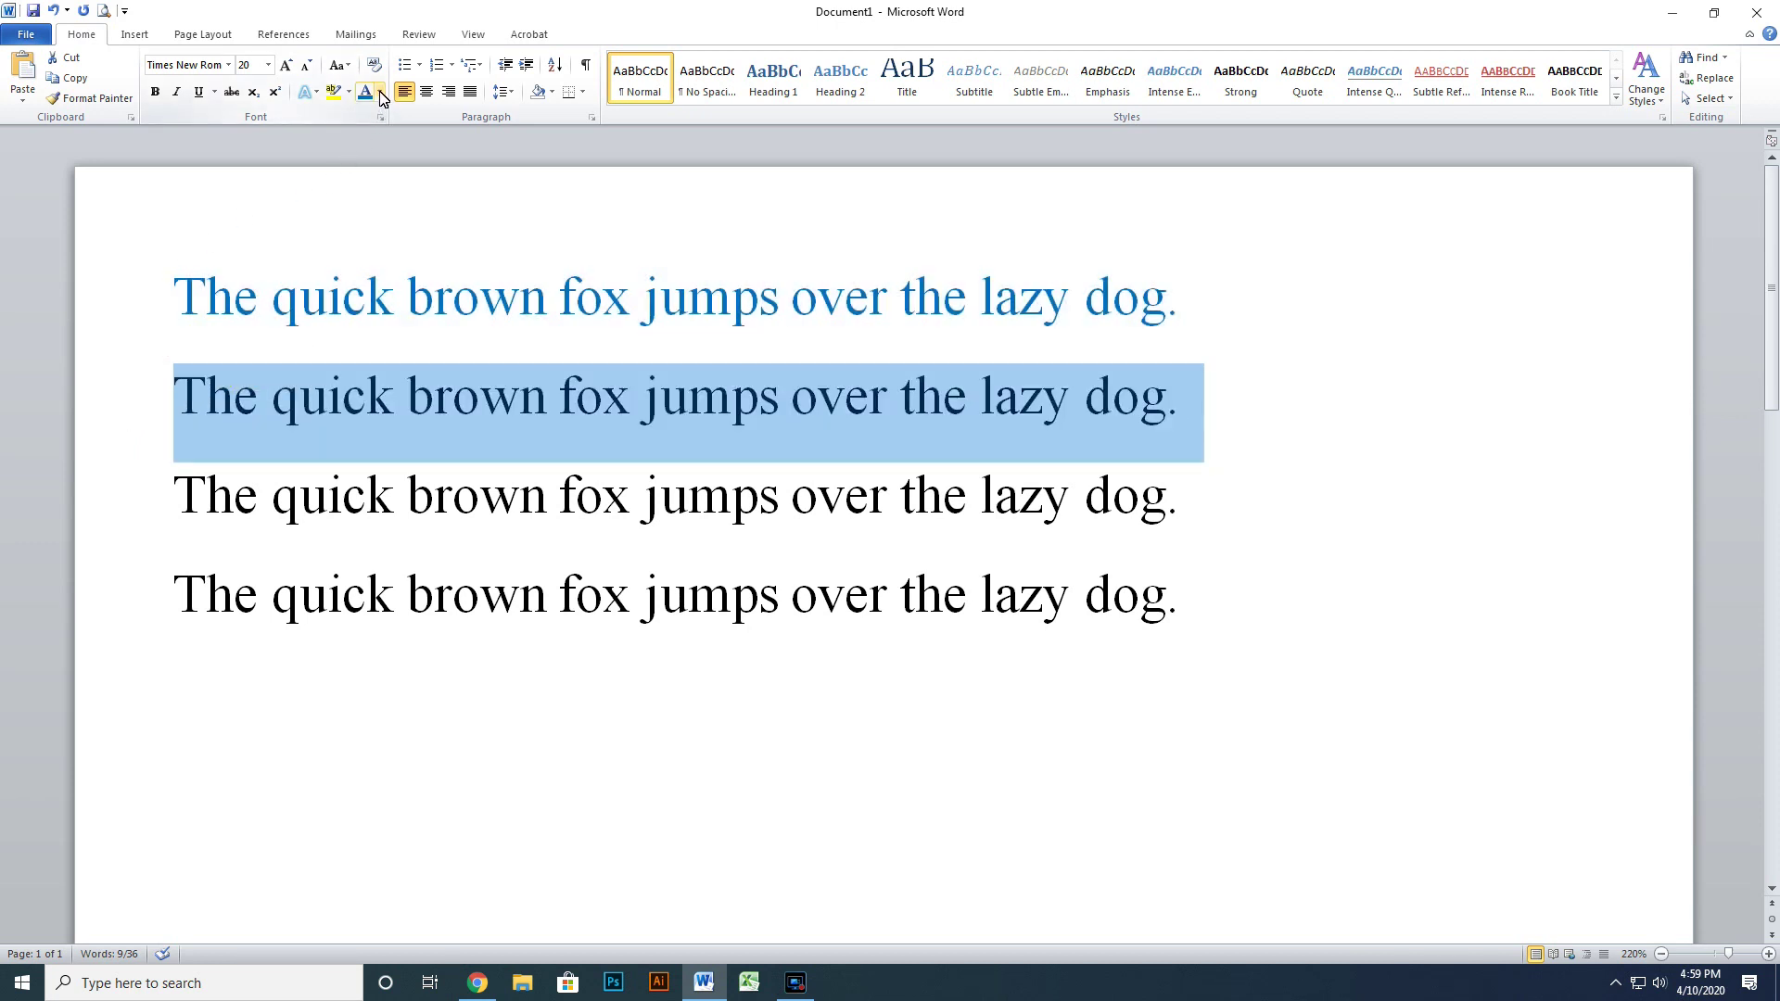
{"action": "left_click", "coordinate": [380, 93]}
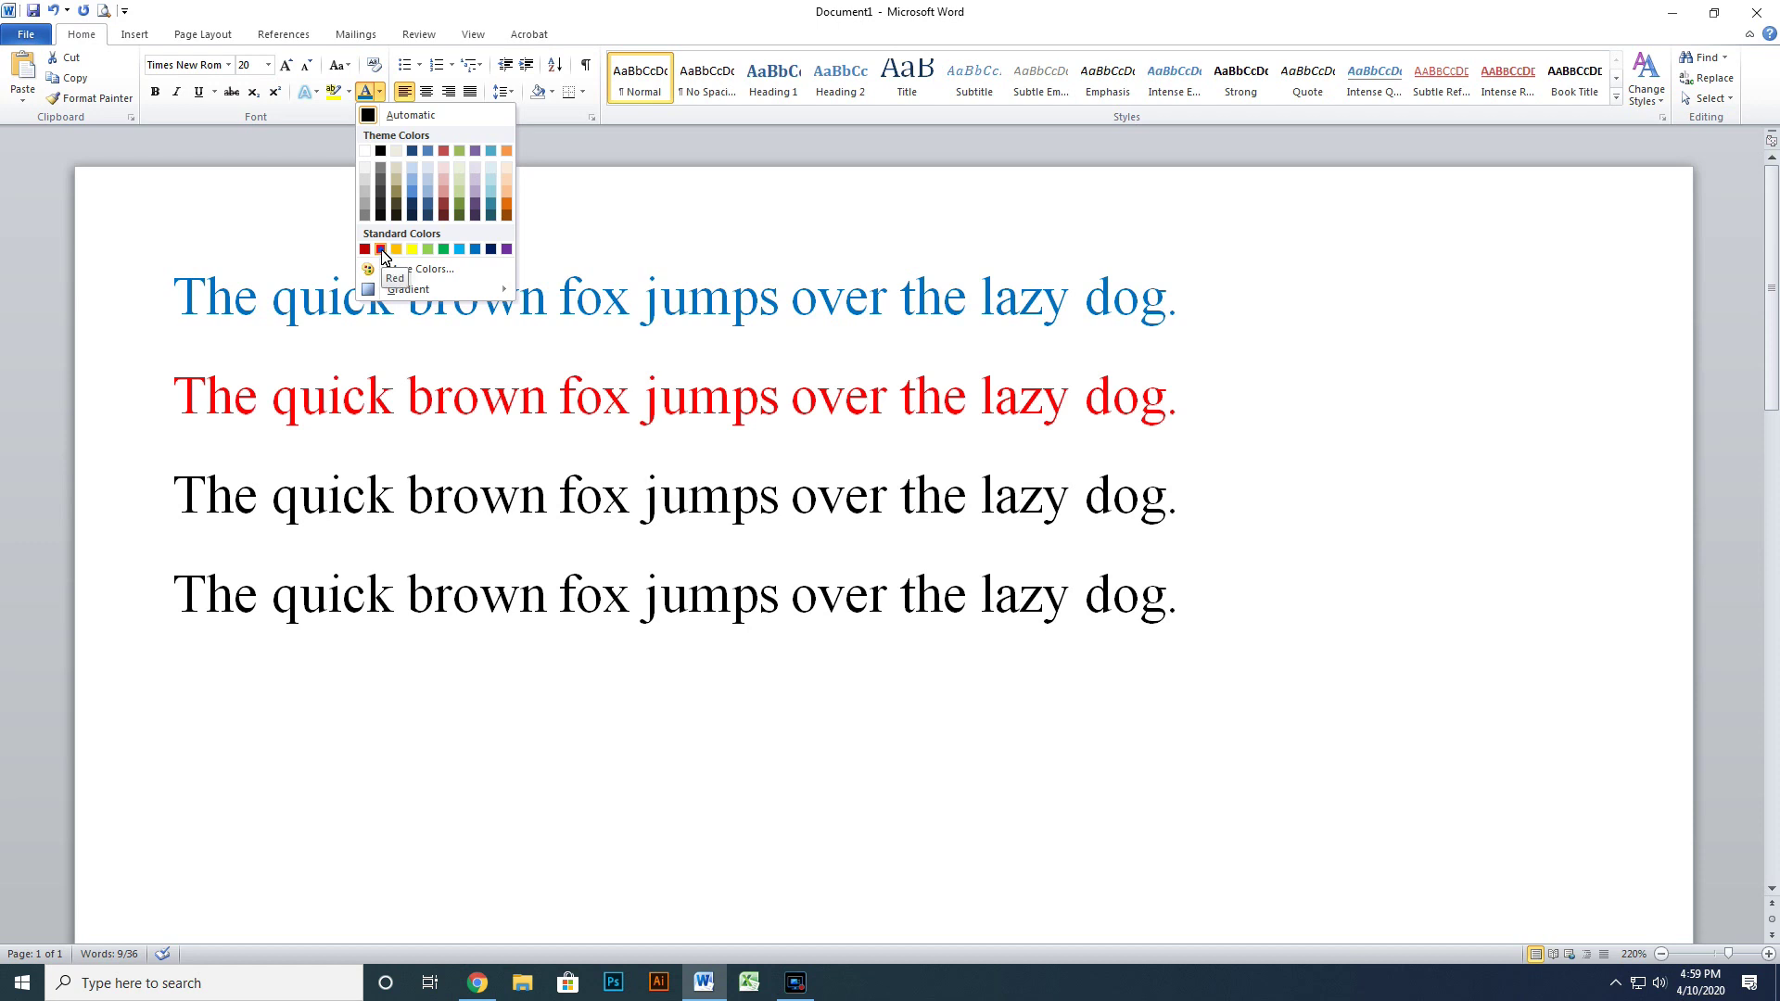
{"action": "left_click", "coordinate": [380, 248]}
{"action": "left_click", "coordinate": [144, 522]}
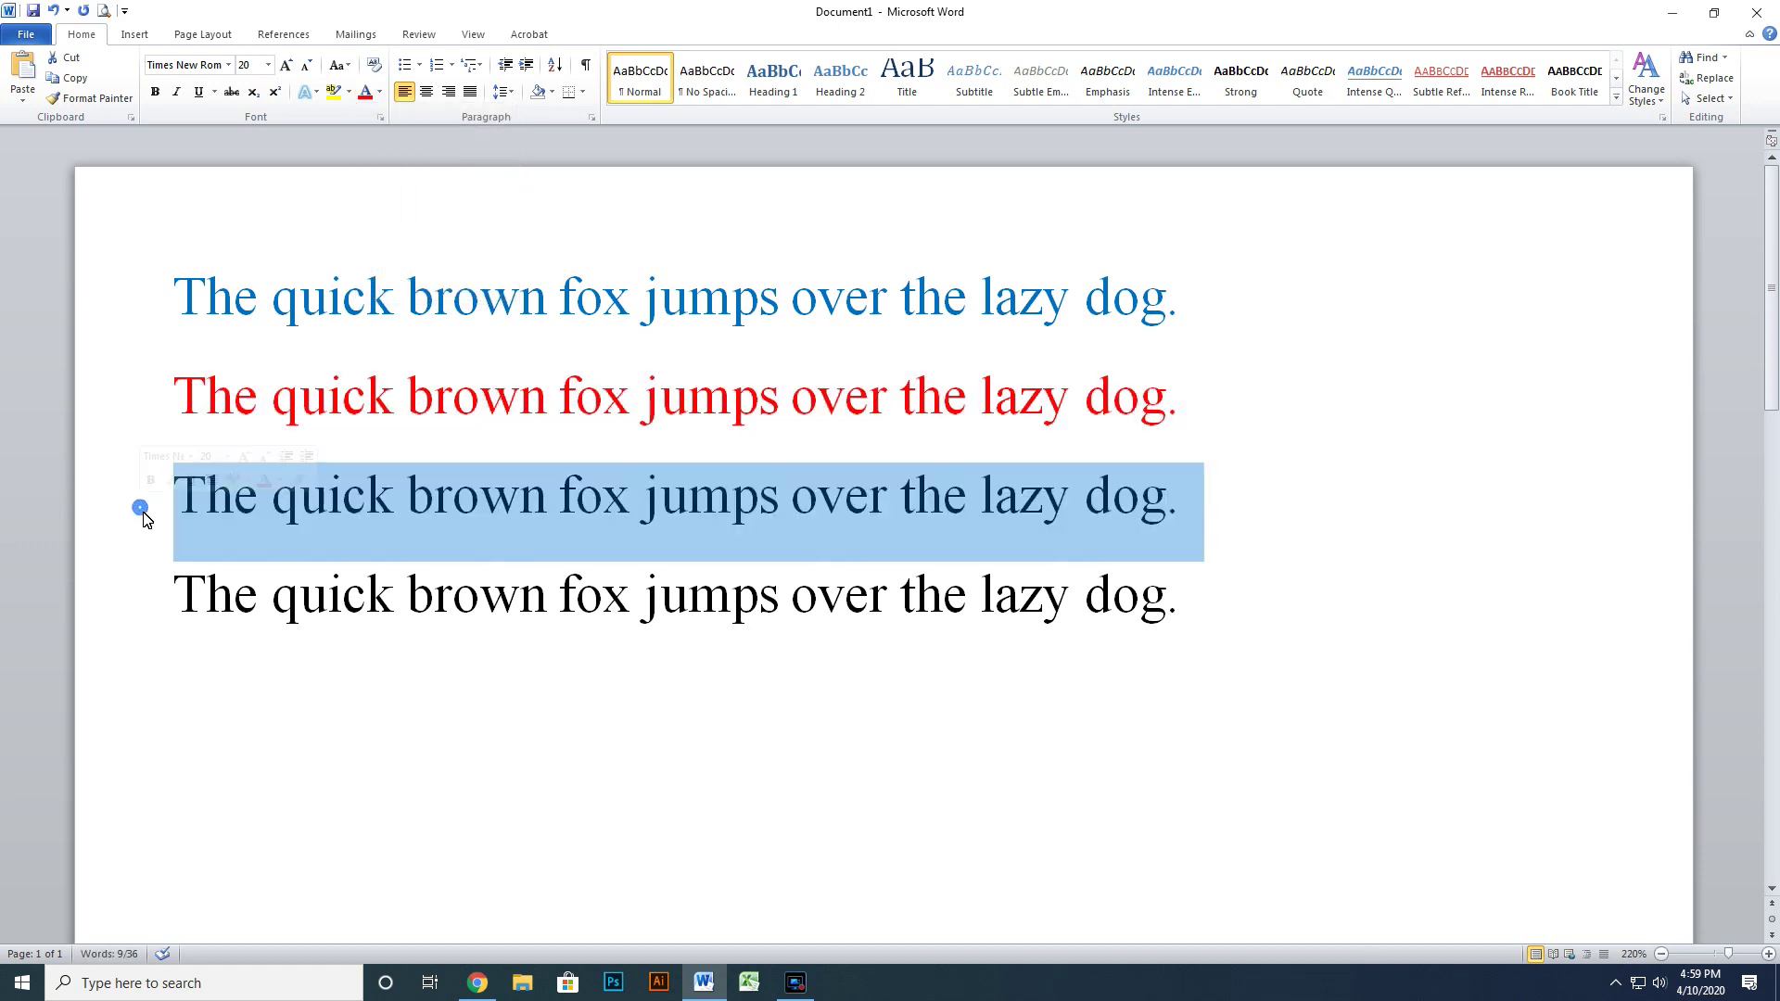
{"action": "left_click", "coordinate": [381, 93]}
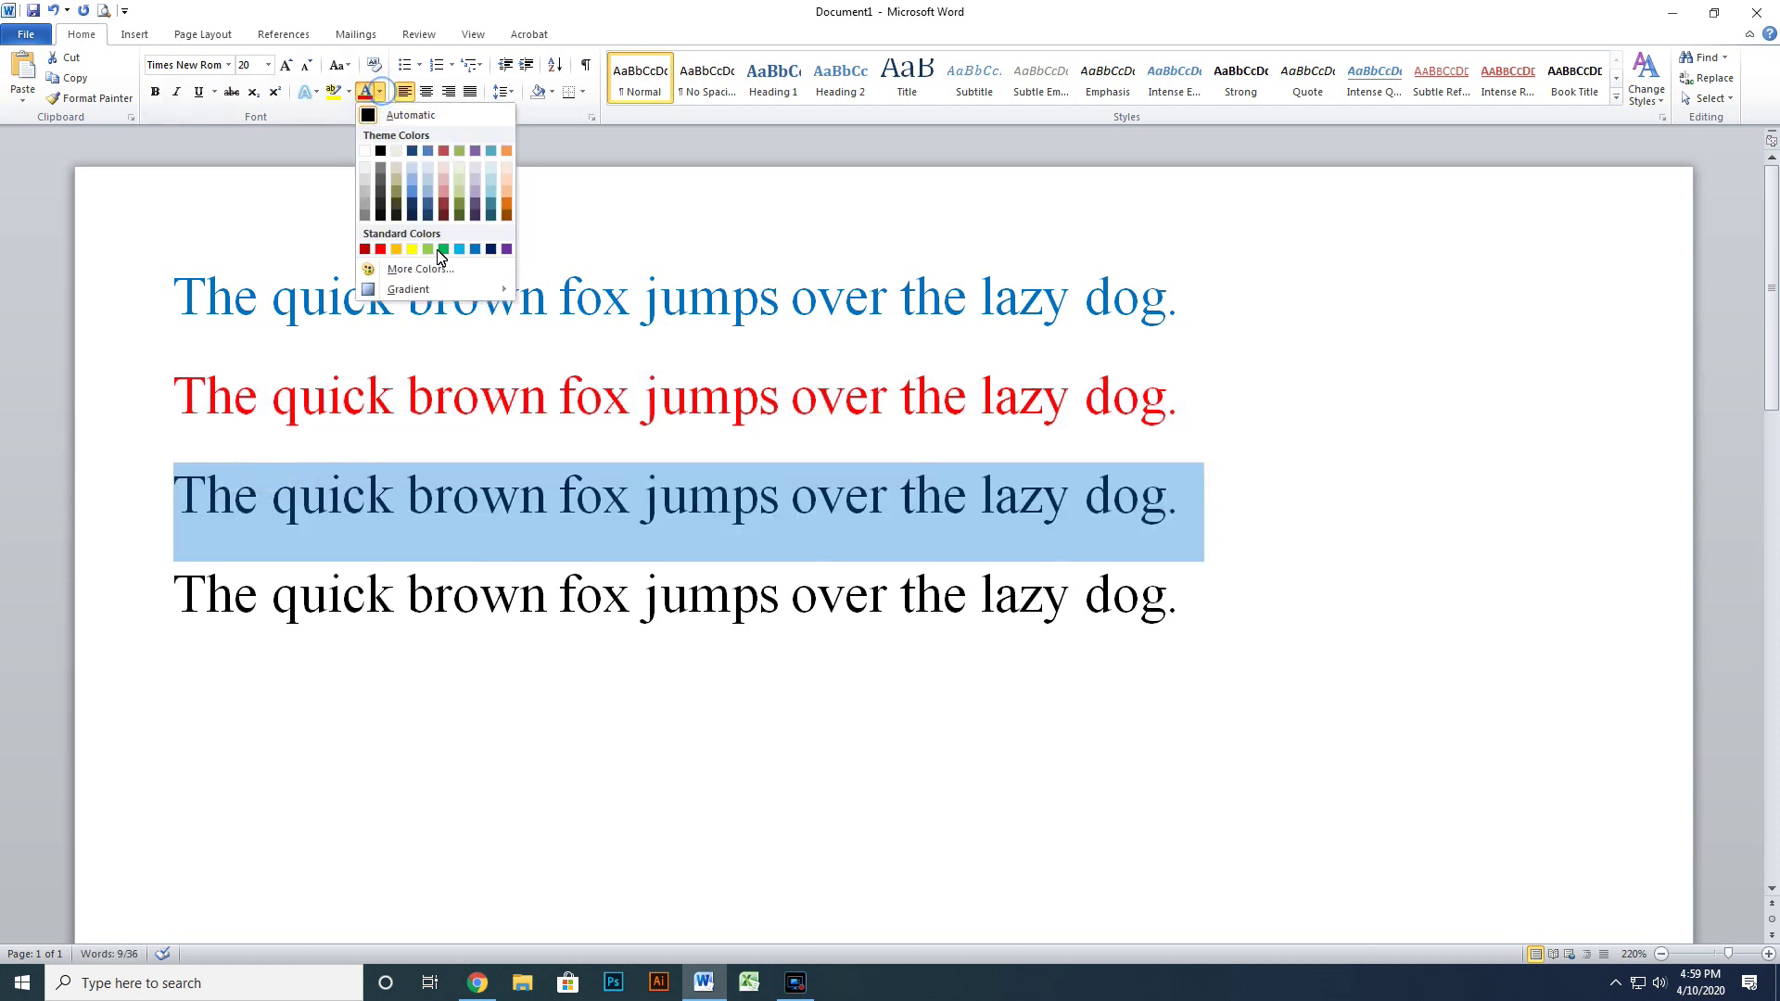
{"action": "left_click", "coordinate": [506, 248]}
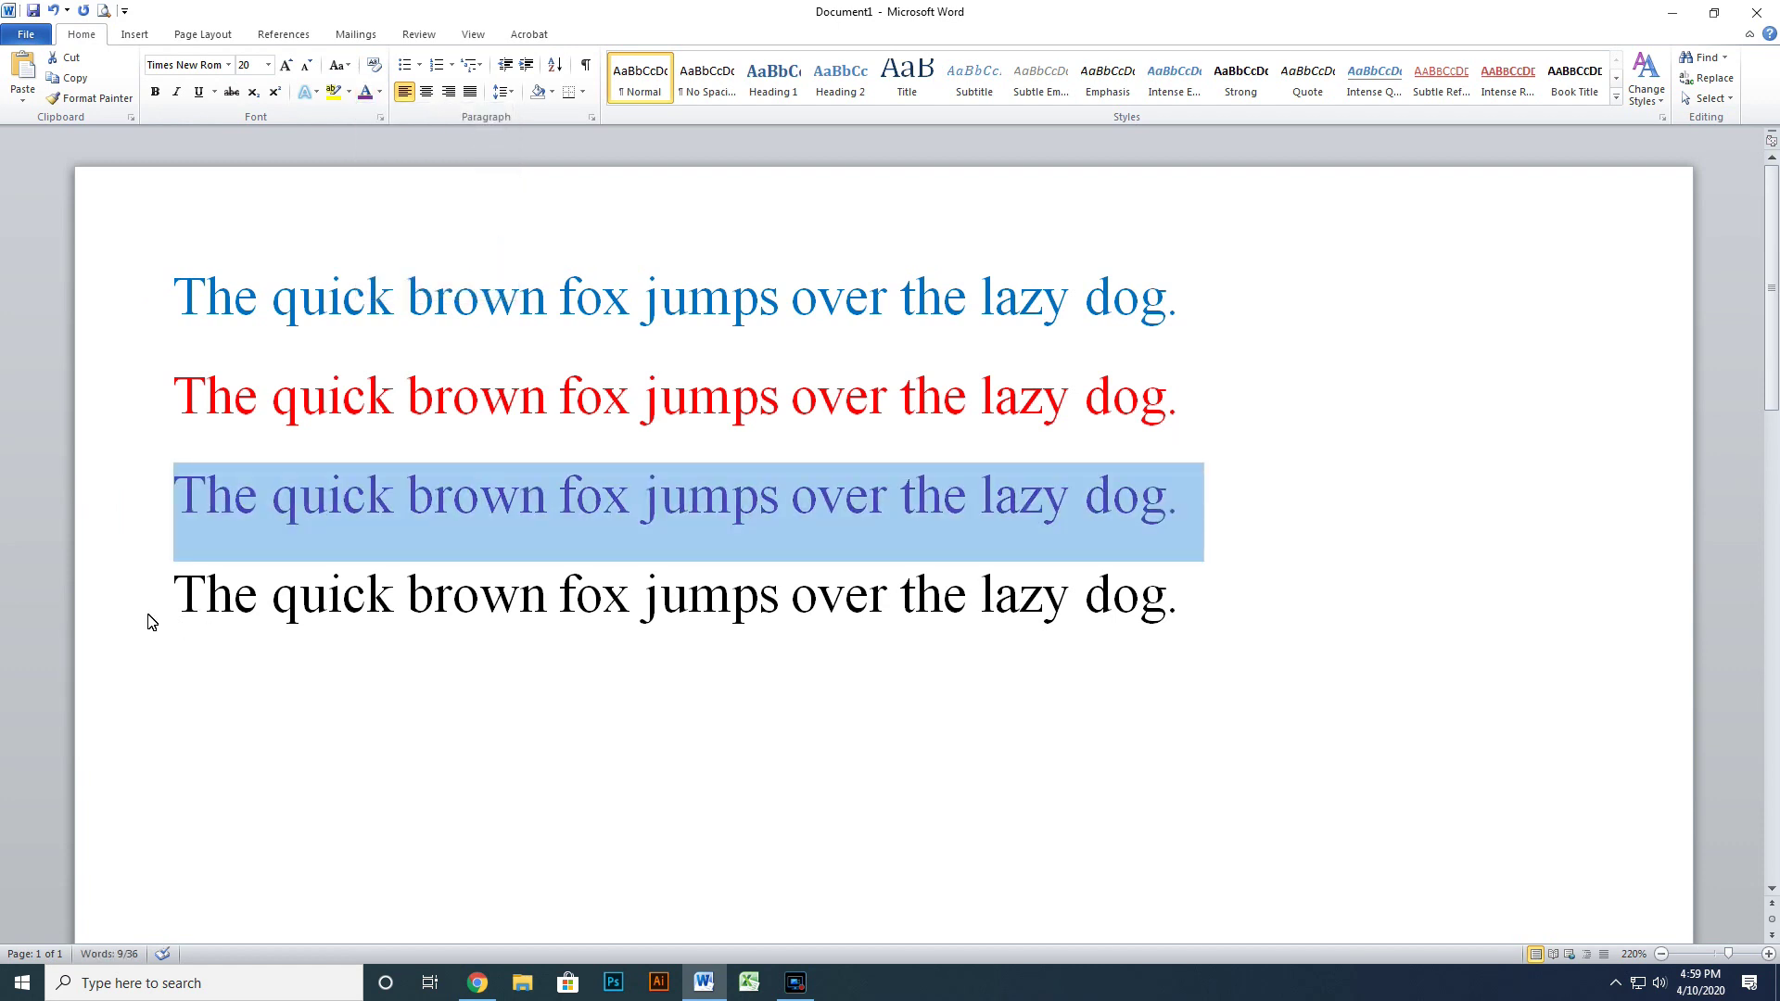
{"action": "left_click", "coordinate": [150, 619]}
{"action": "left_click", "coordinate": [381, 97]}
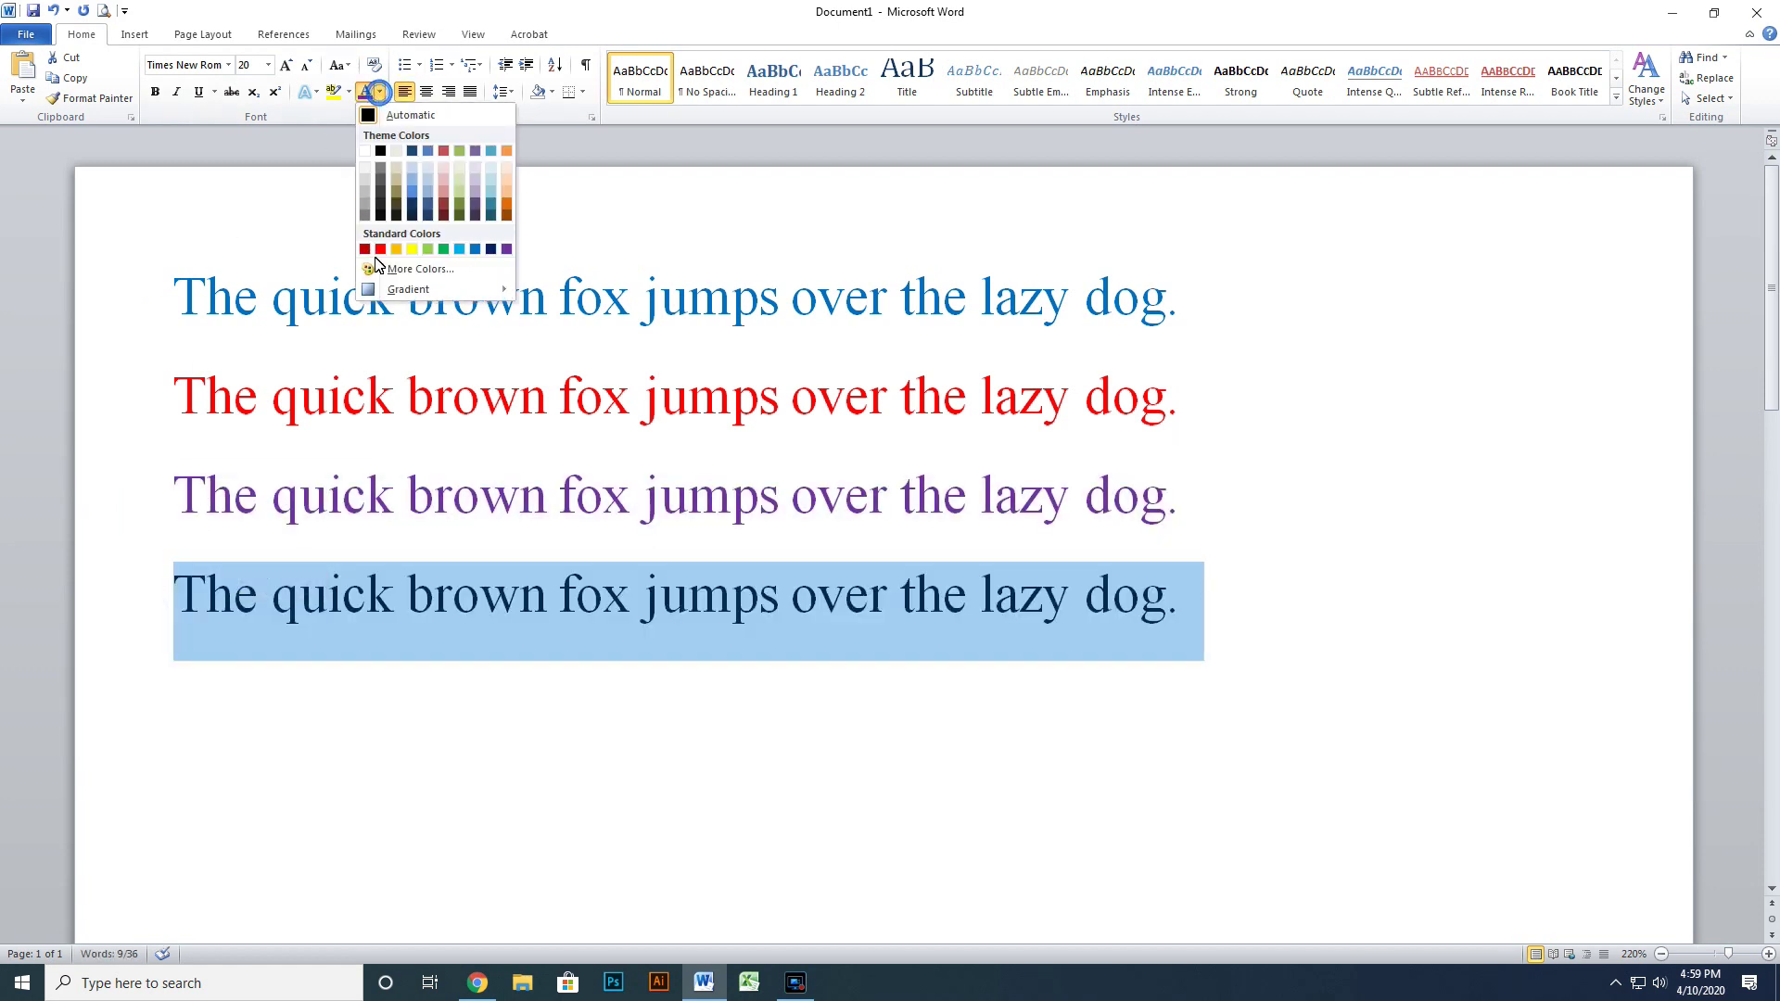
{"action": "left_click", "coordinate": [459, 249]}
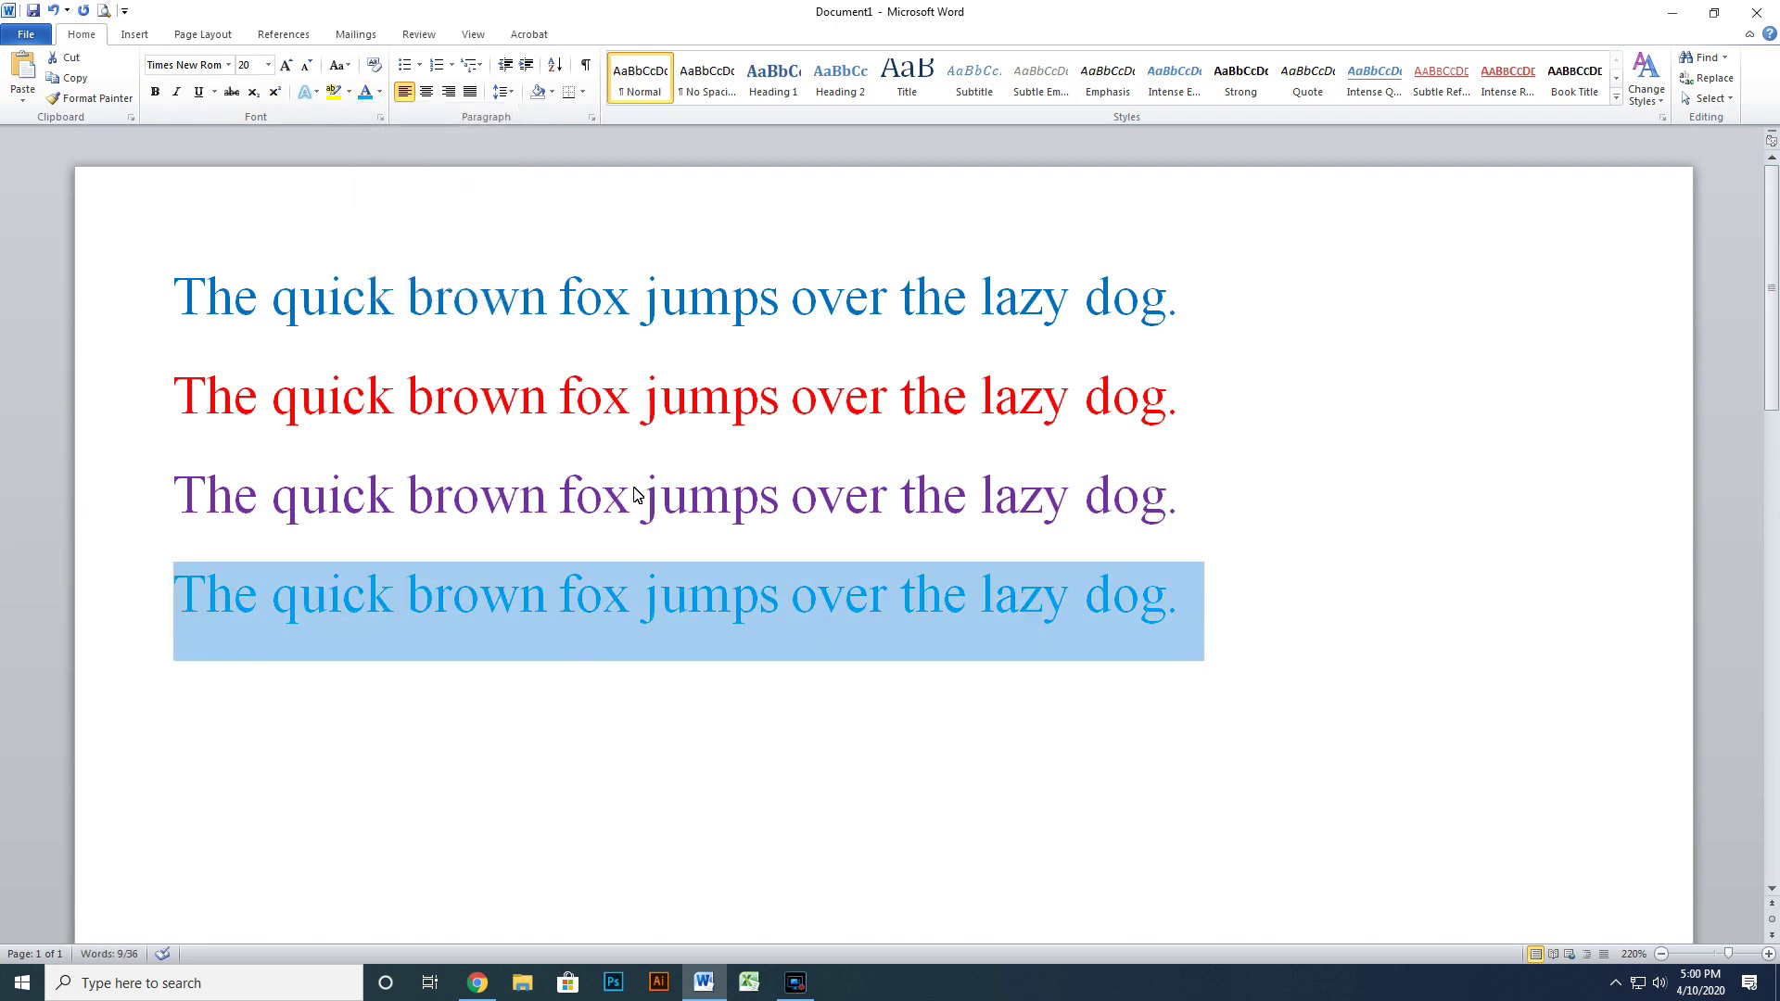